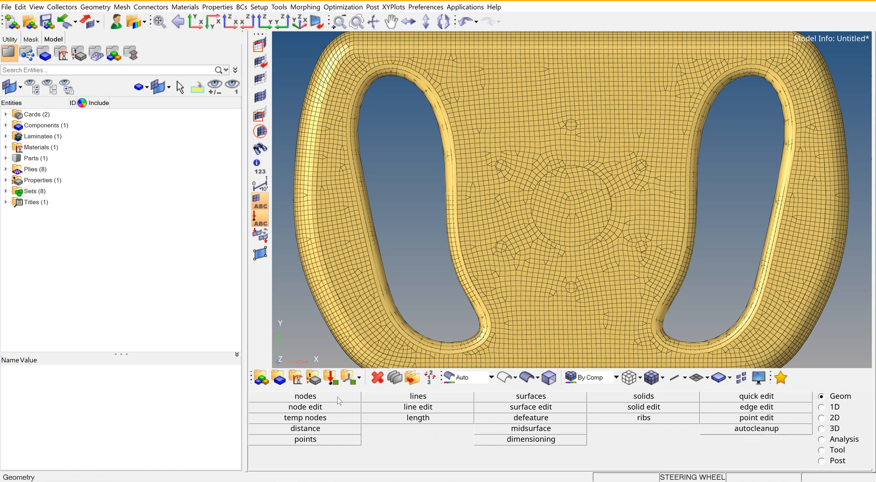
Create two nodes on the x-axis, one at x = -150 and one at x = 150, with y and z at 0.
left_click(305, 396)
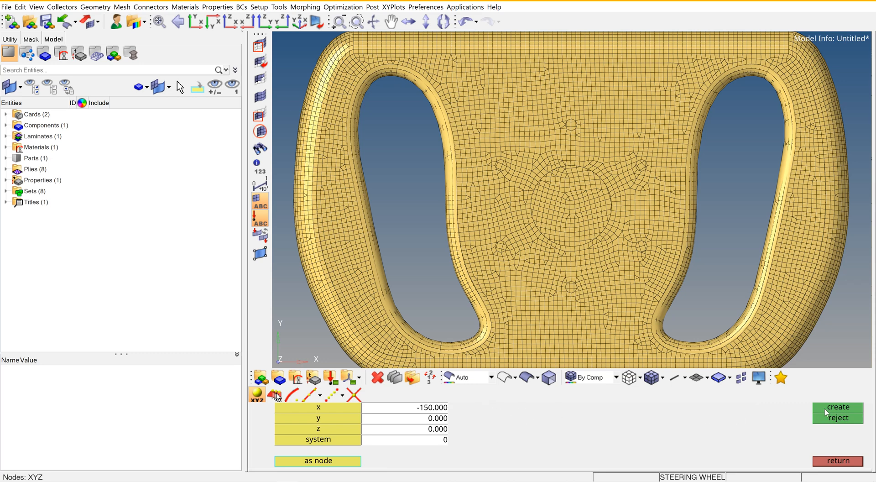
left_click(436, 407)
type("150")
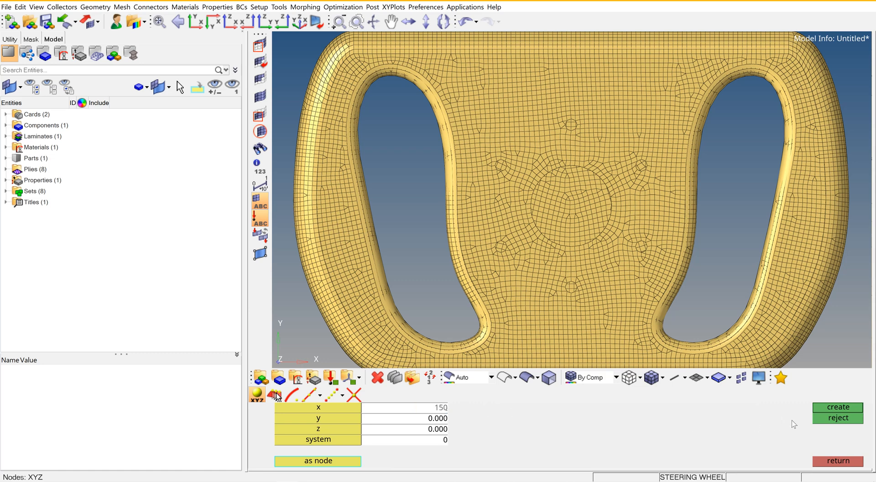
left_click(840, 407)
left_click(842, 424)
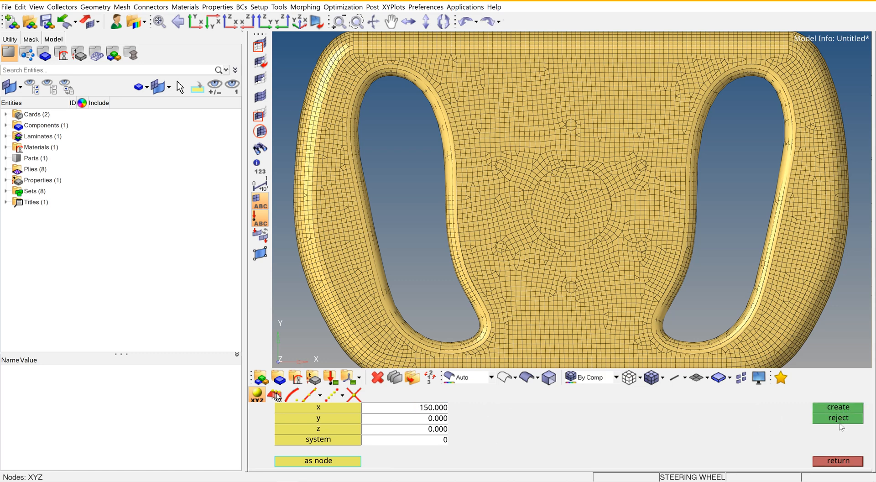
left_click(849, 462)
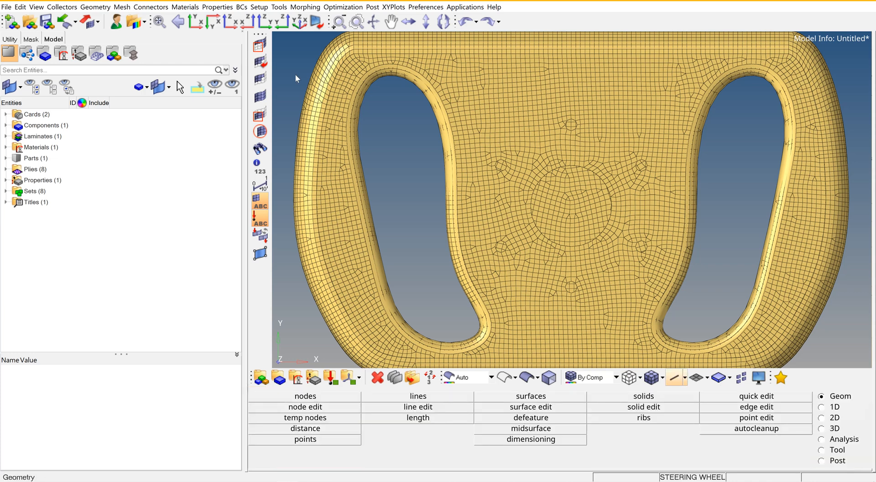
Create a new component with its default name for the connection at the node at x = -150.
left_click(195, 21)
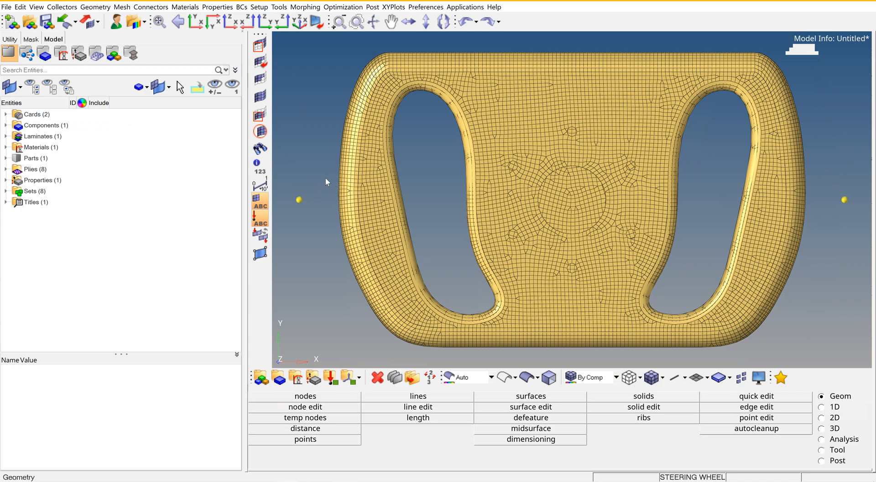
left_click_drag(325, 180, 432, 183, "ctrl")
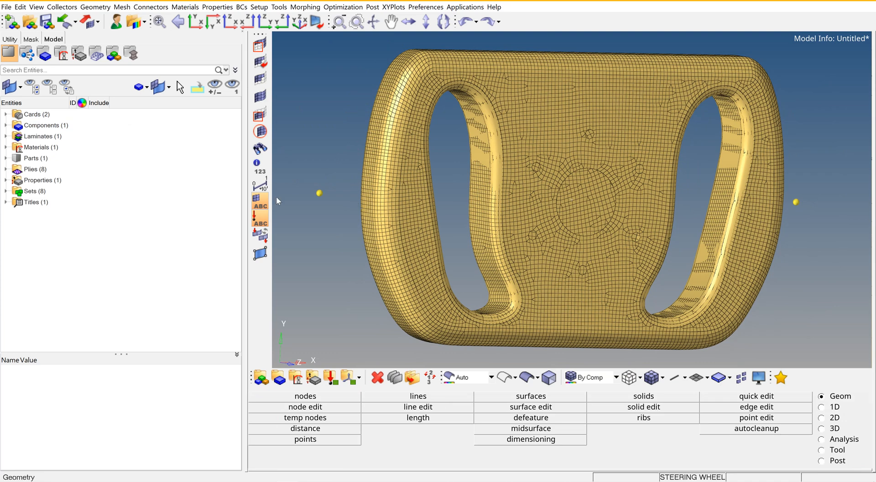
right_click(213, 180)
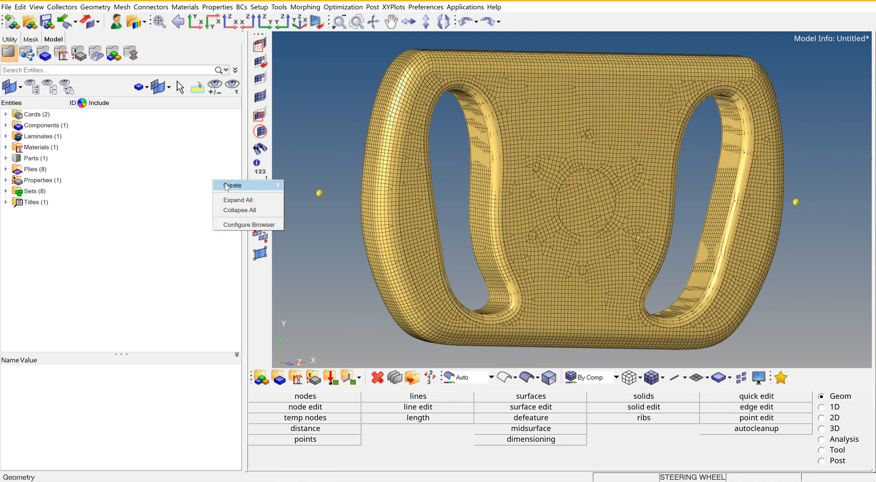
mouse_move(226, 187)
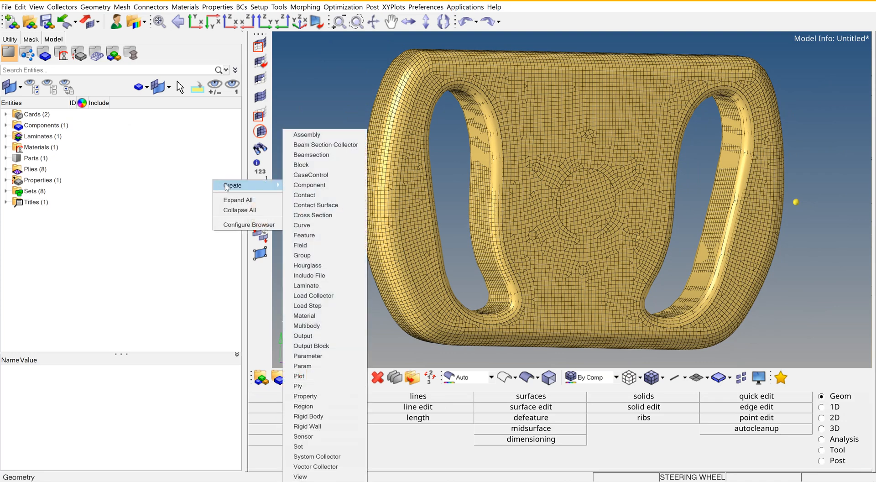
left_click(318, 190)
left_click(173, 170)
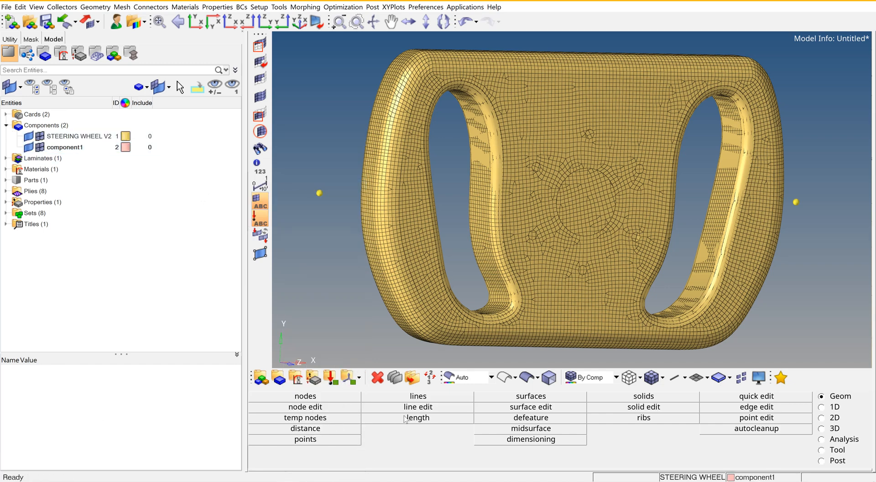
Start an RBE3 element with the node at x = -150 as its dependent node.
left_click(821, 406)
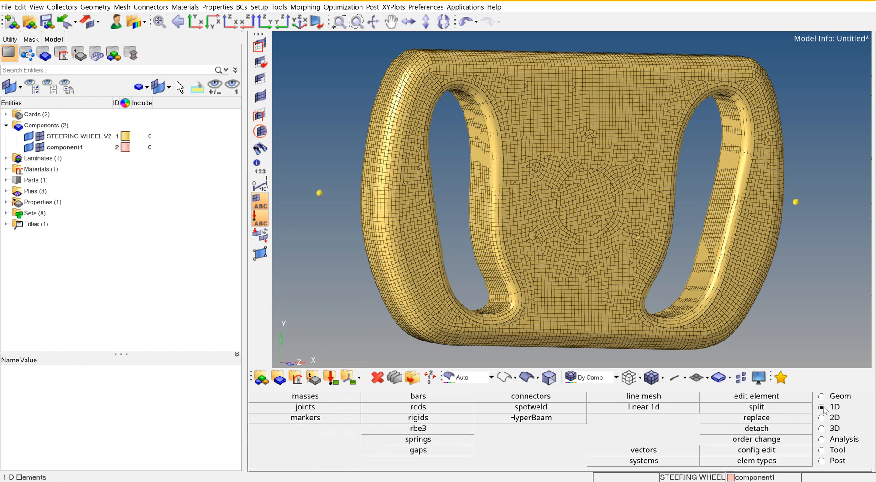
left_click(437, 429)
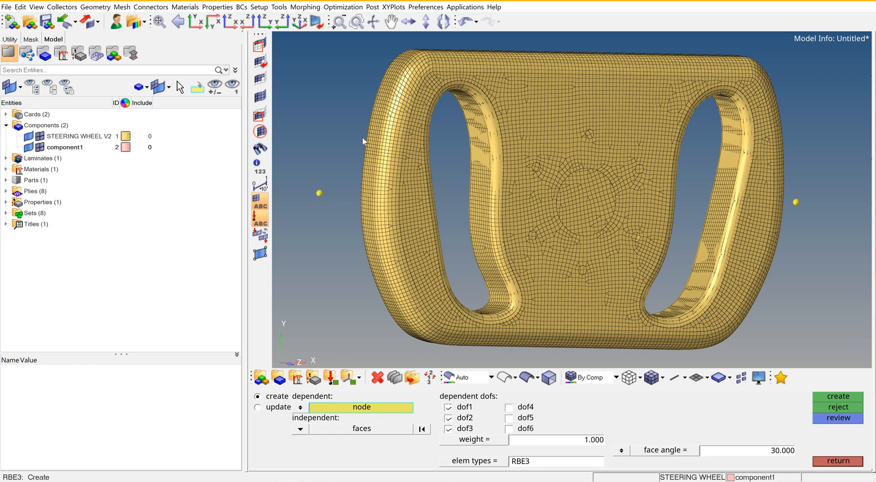
left_click(319, 193)
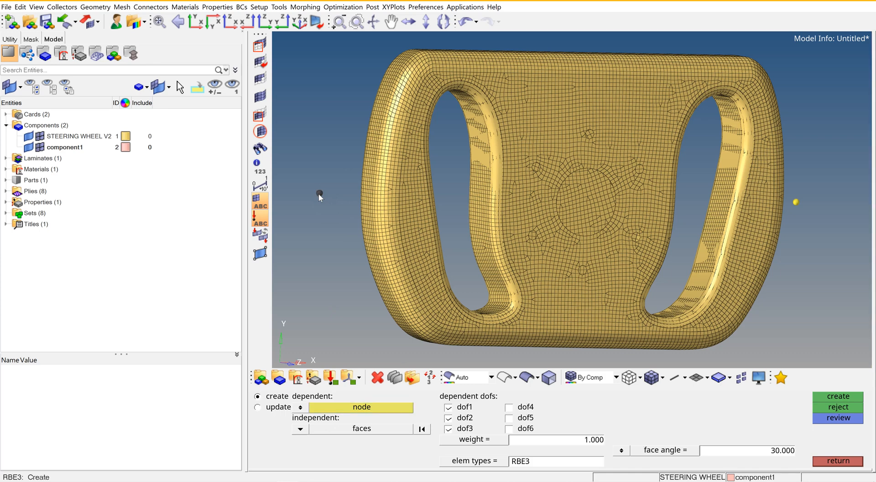
left_click(300, 428)
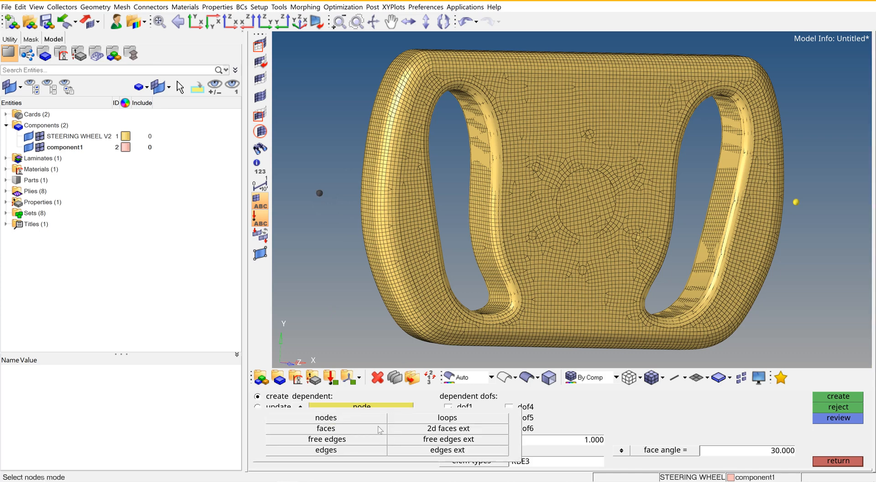
left_click(355, 422)
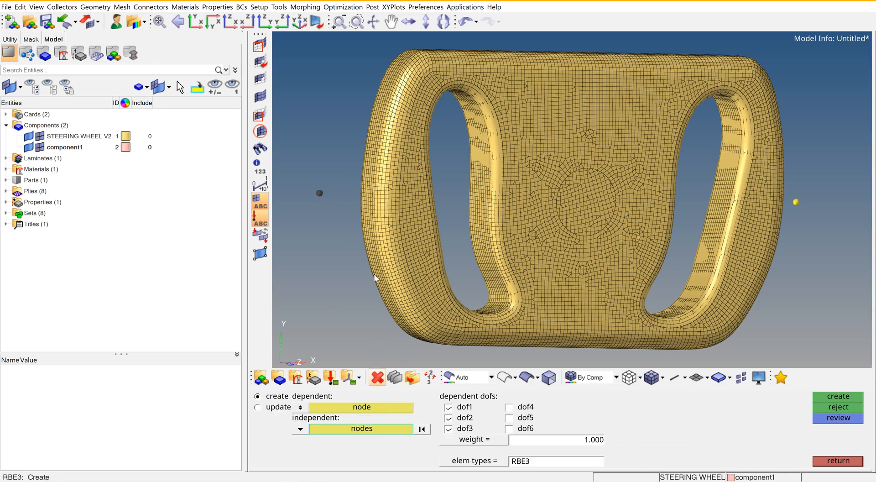
left_click(372, 240)
left_click(369, 220)
left_click(364, 197)
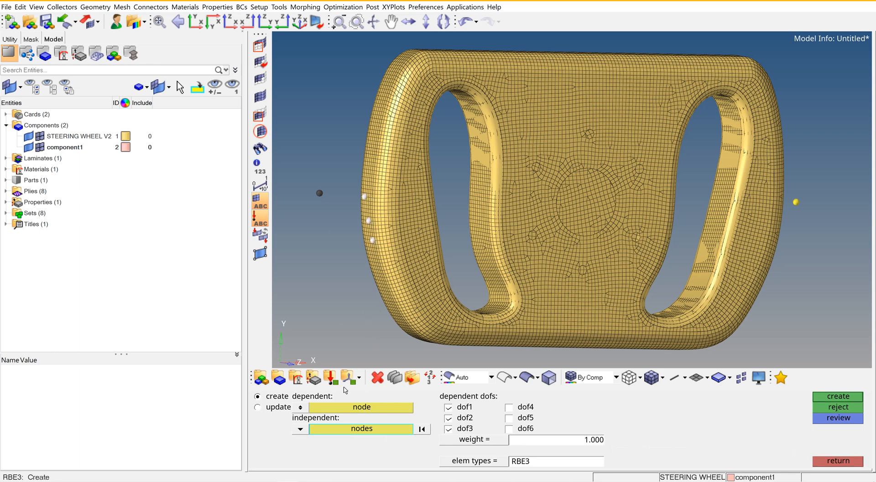
left_click(306, 429)
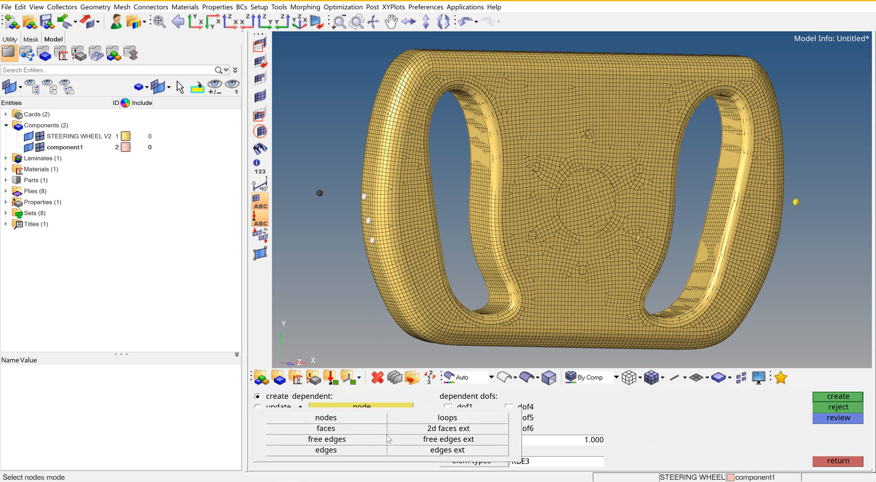
left_click(363, 435)
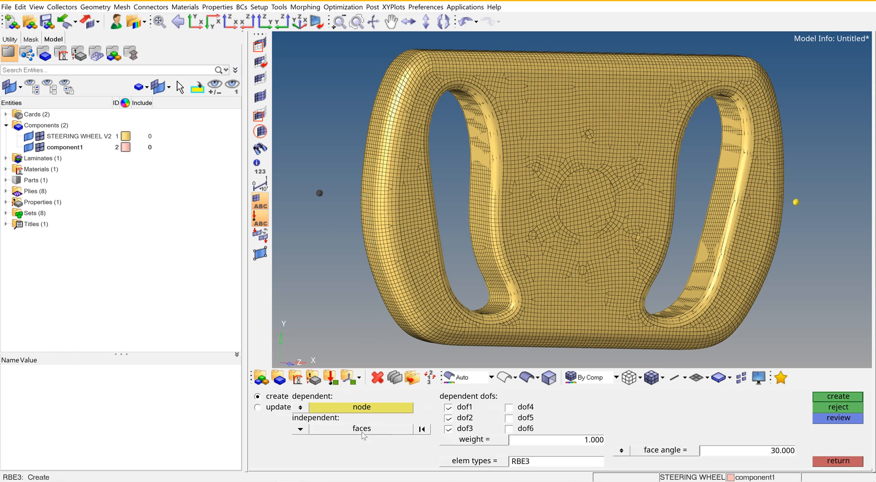
Select the steering wheel's outer side faces next to the node at x = -150 as independent and create the RBE3 element.
left_click(369, 239)
left_click(372, 140)
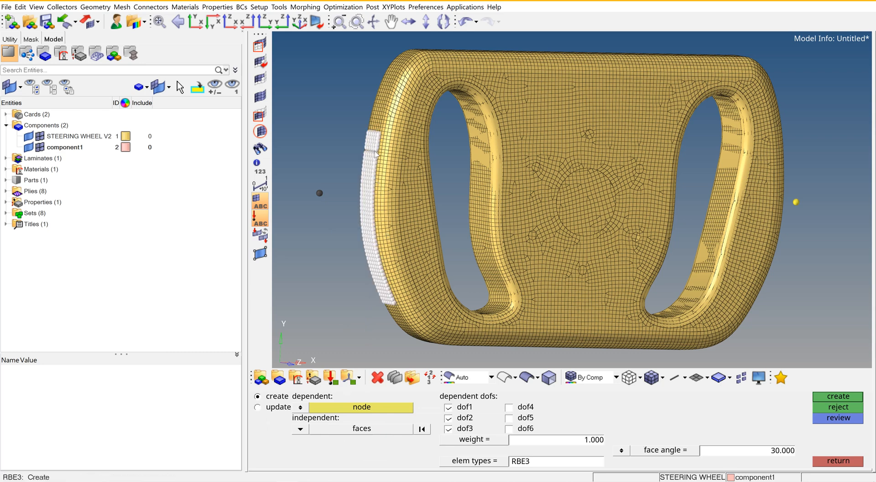
left_click(375, 154)
left_click(380, 131)
left_click(382, 119)
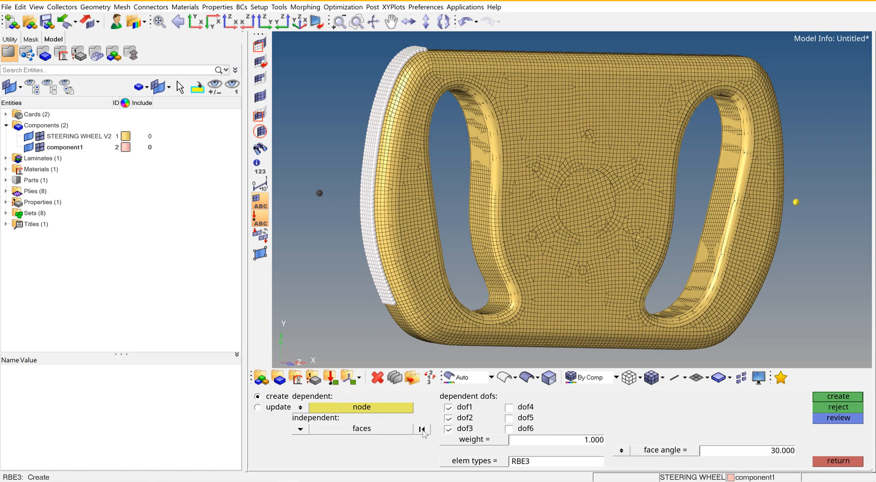
left_click(400, 321)
left_click(396, 309)
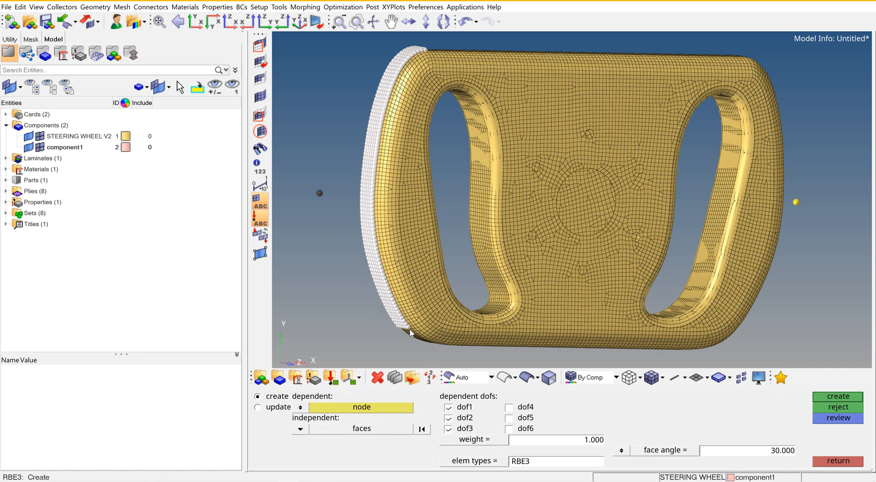
left_click(417, 347)
left_click(837, 396)
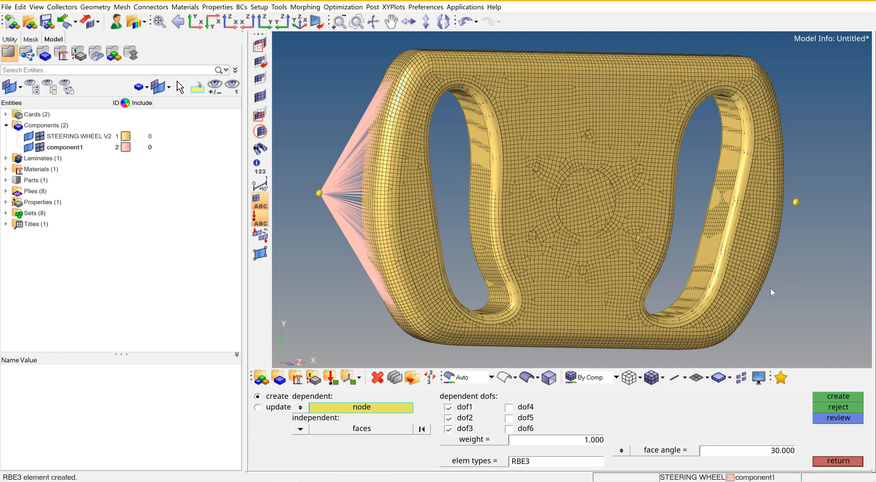
Create another component with its default name for the connection at the node at x = 150.
right_click(195, 139)
mouse_move(212, 145)
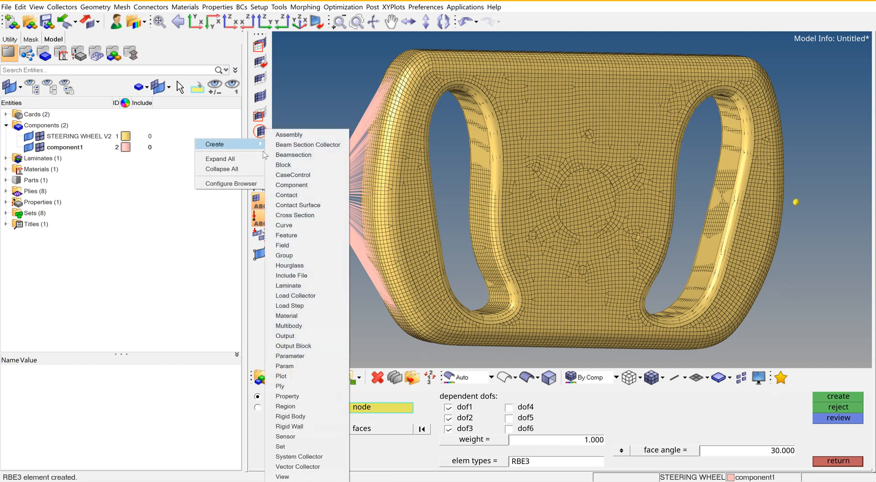
left_click(292, 184)
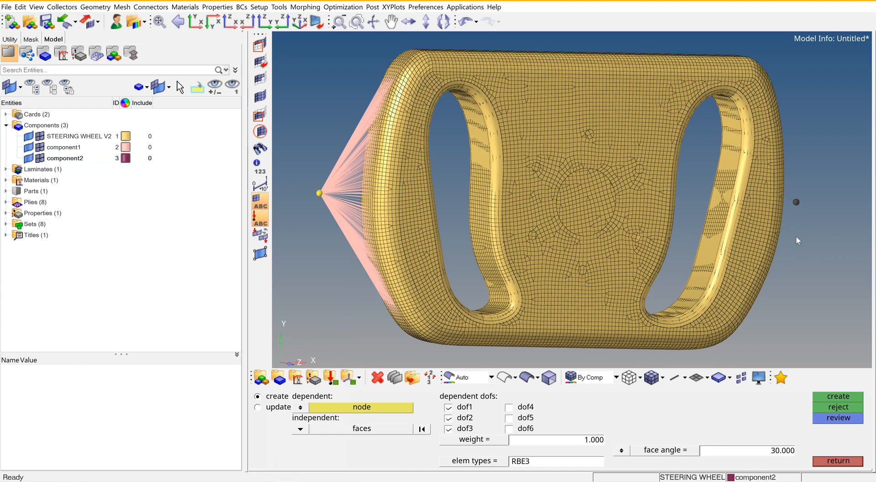
Create an RBE3 element from the node at x = 150 to the steering wheel's adjacent outer side faces.
left_click_drag(793, 233, 727, 102, "ctrl")
left_click(734, 91)
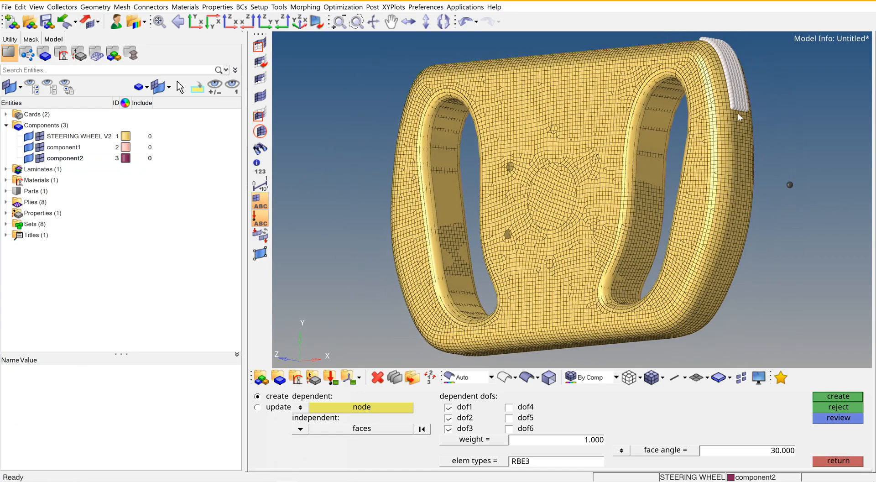
left_click(740, 162)
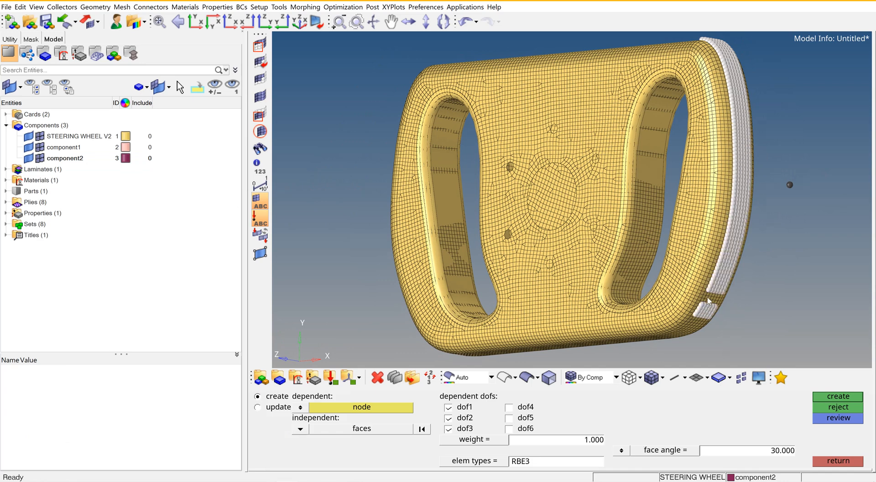
left_click(707, 298)
left_click(698, 324)
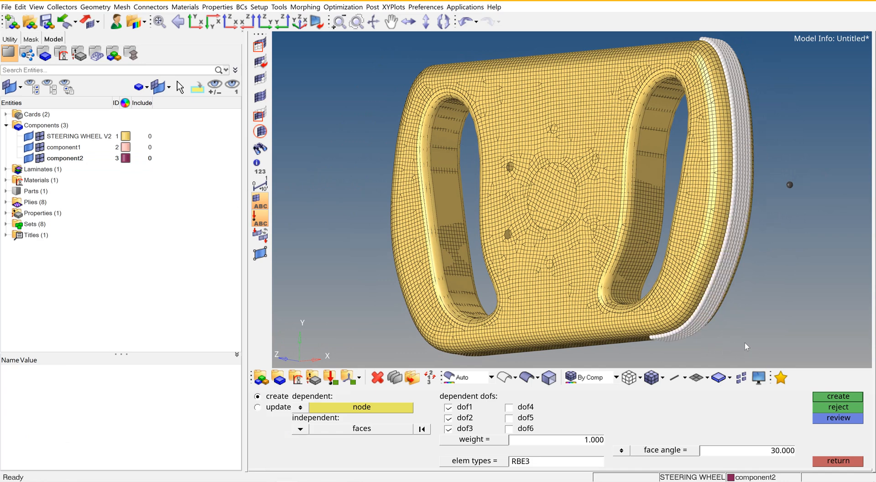
left_click(835, 397)
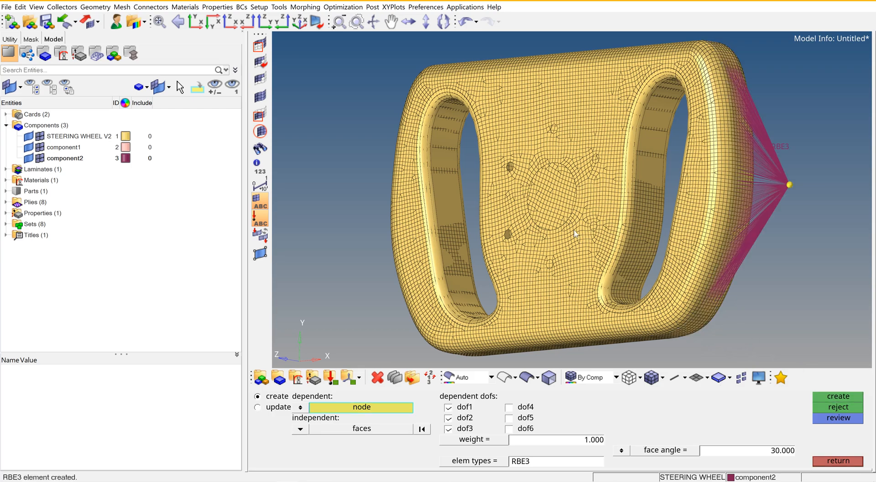
left_click_drag(466, 237, 497, 273, "ctrl")
left_click_drag(662, 170, 657, 333, "ctrl")
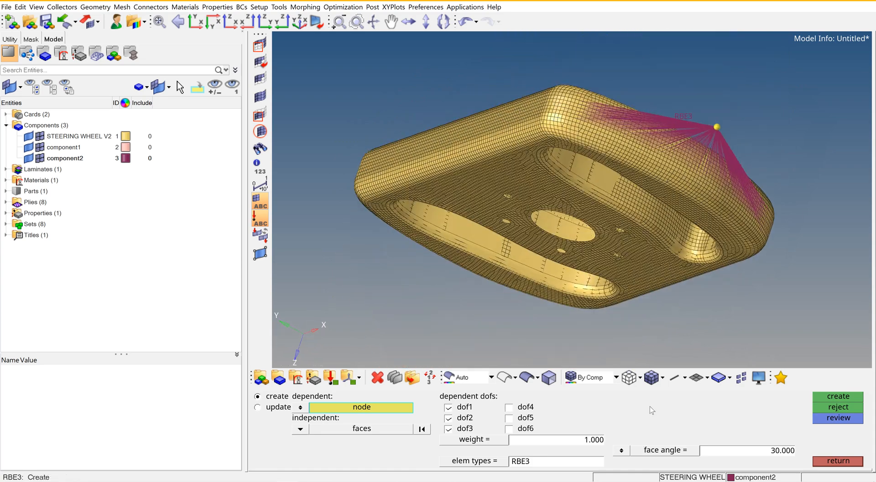
left_click(838, 461)
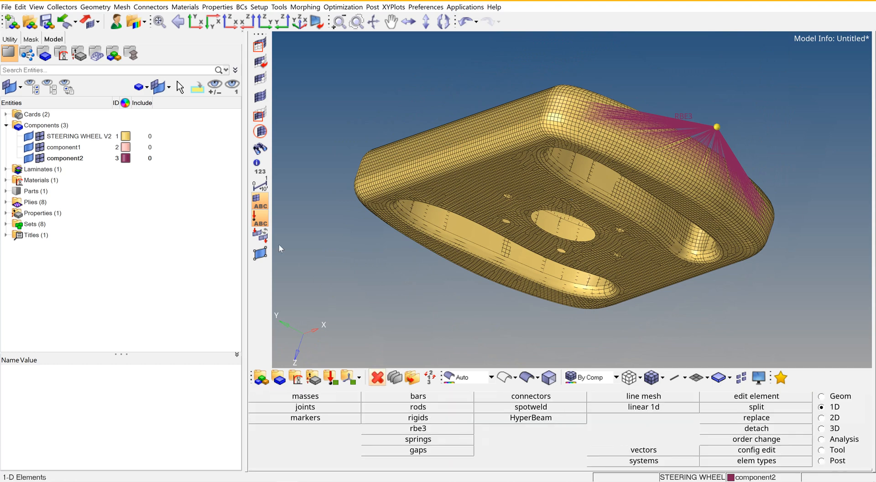
Create a load collector with its default name and no card image.
left_click(195, 21)
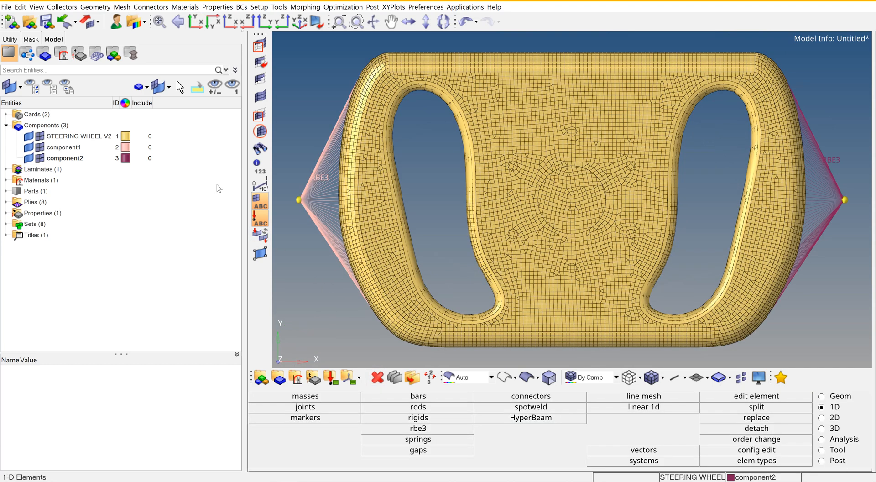
right_click(217, 185)
mouse_move(236, 190)
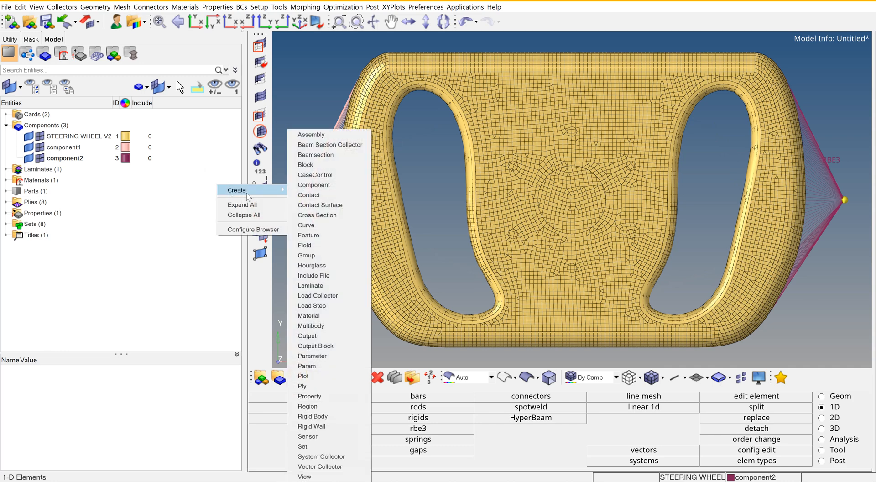
left_click(320, 295)
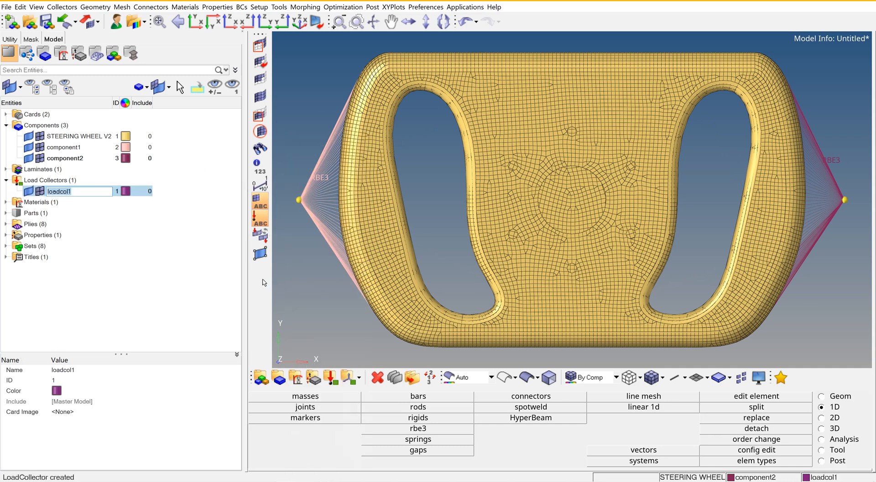
left_click(221, 262)
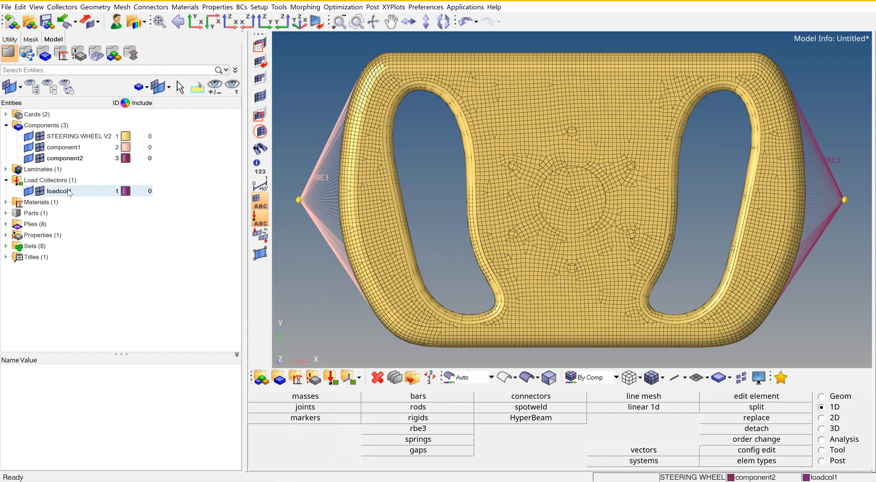
Create a force of magnitude 150 along the y-axis at the node at x = -150.
left_click(841, 442)
left_click(424, 429)
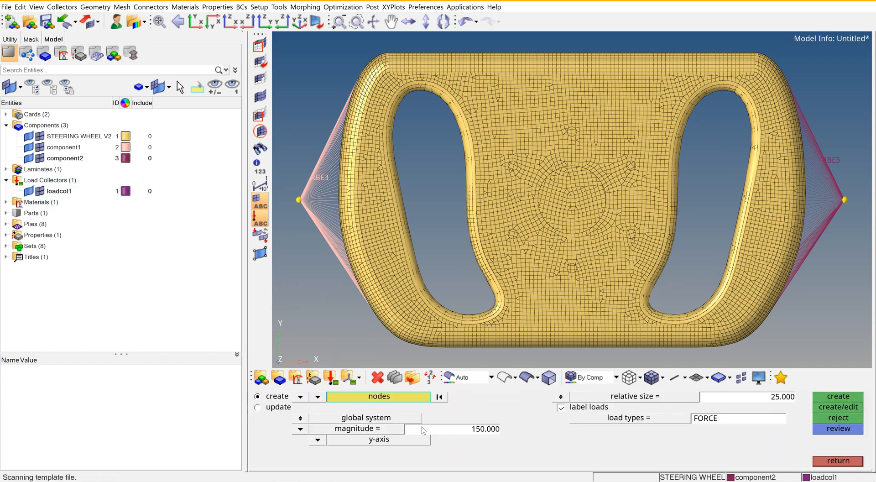
left_click(298, 201)
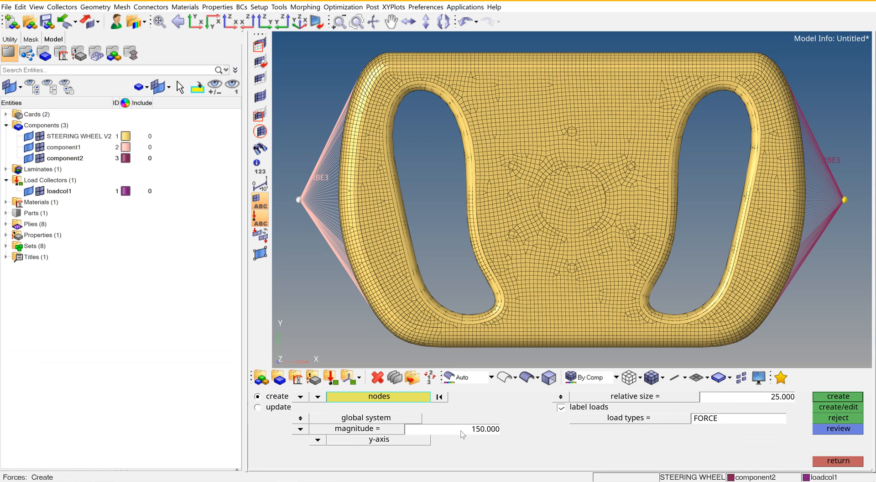
left_click(840, 398)
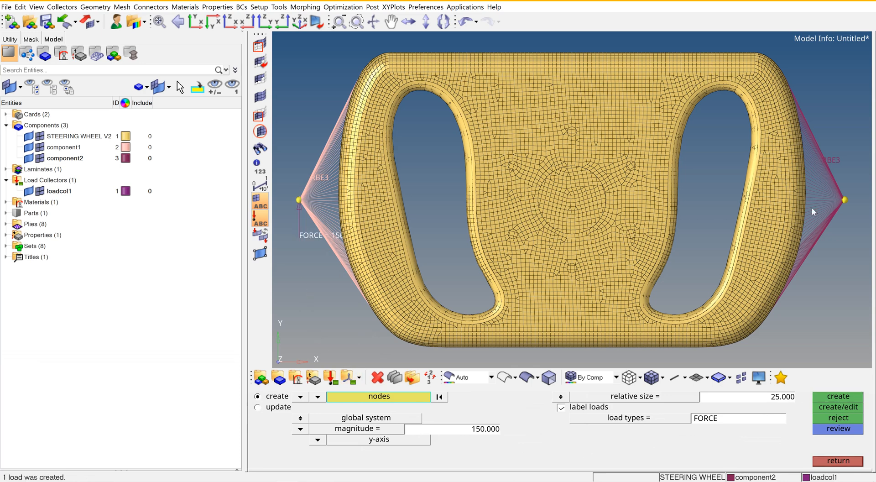
Create a force of magnitude -150 along the y-axis at the node at x = 150.
left_click(474, 429)
type("-150.000")
left_click(838, 396)
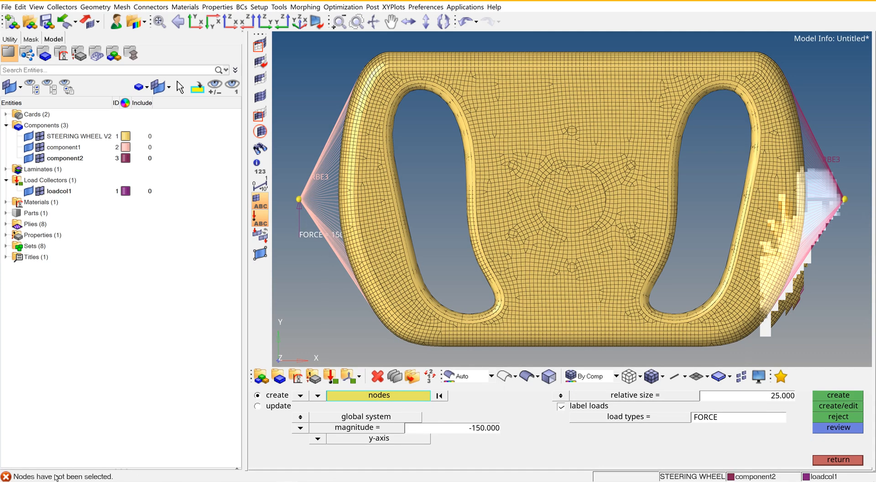
left_click(846, 204)
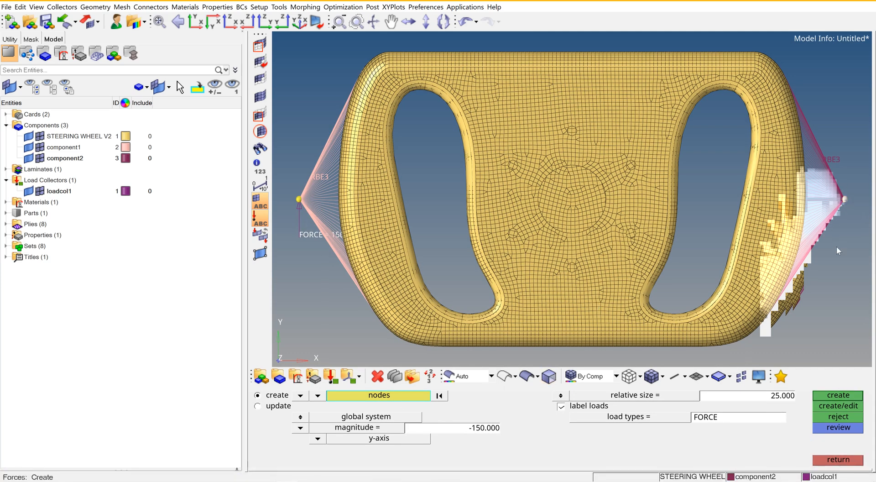
left_click(855, 400)
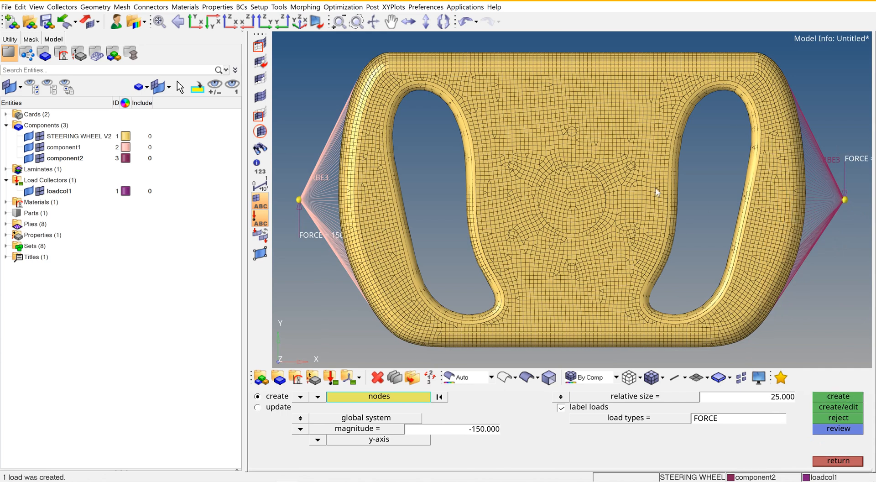
scroll(646, 182, "down", 2)
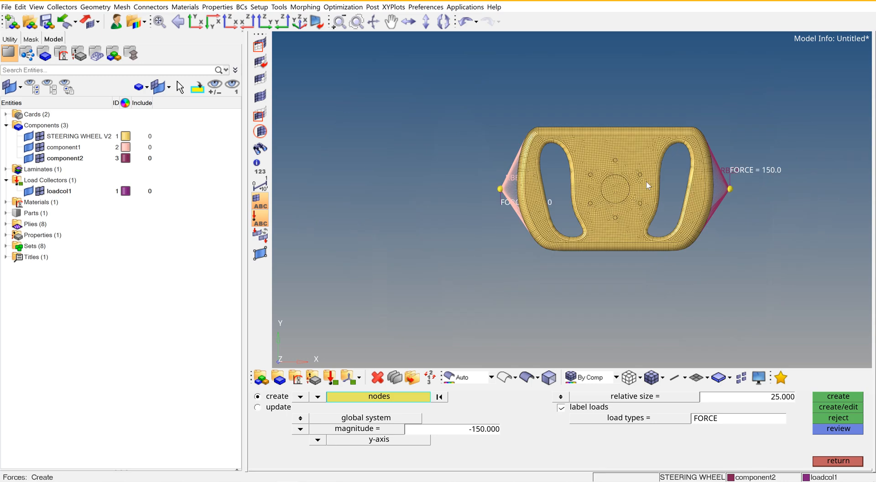
left_click(838, 461)
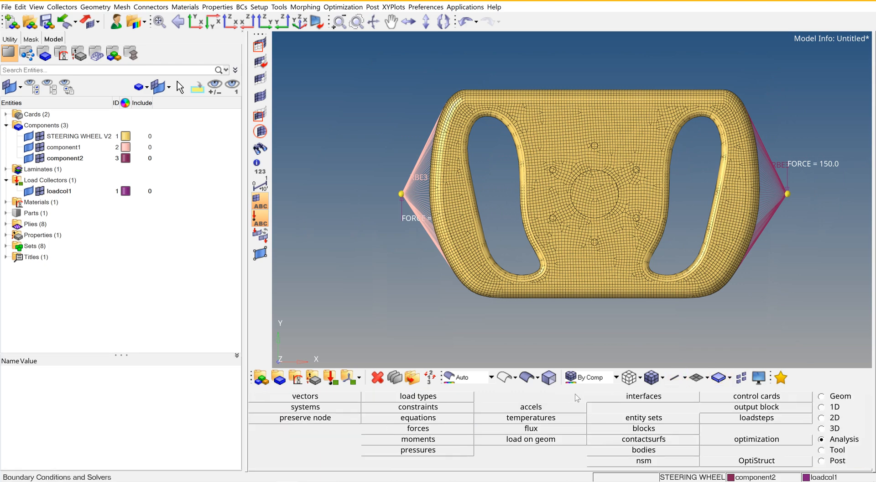
Create a load collector named spc with no card image.
right_click(209, 236)
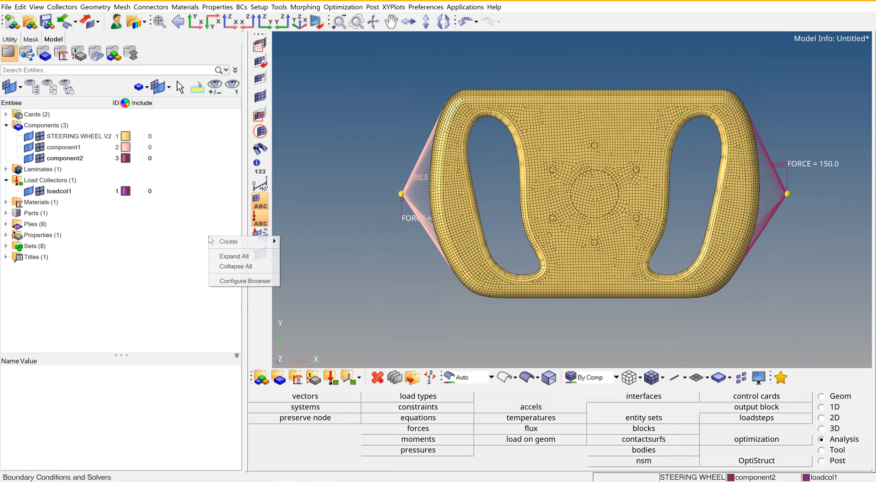
mouse_move(223, 241)
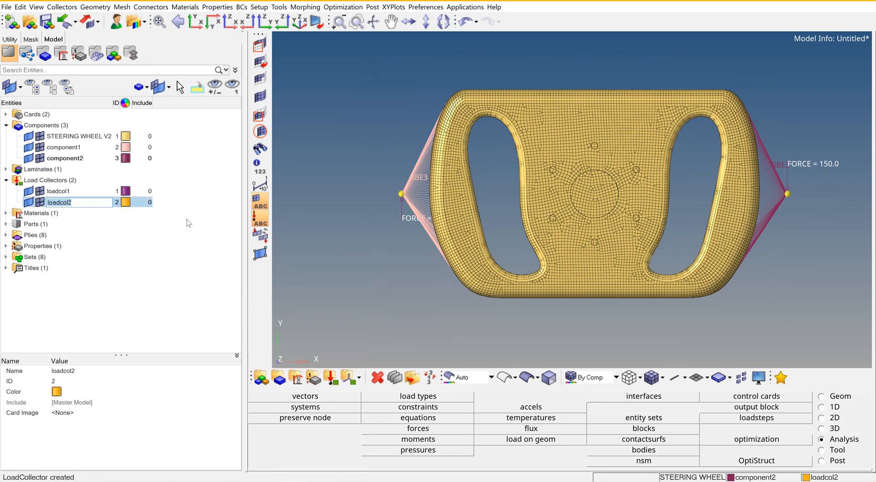
type("spc")
key("Return")
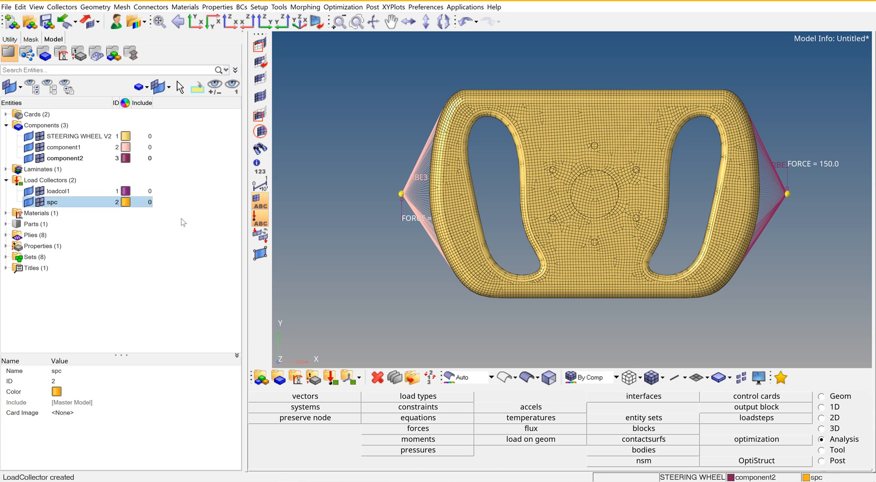
left_click(182, 221)
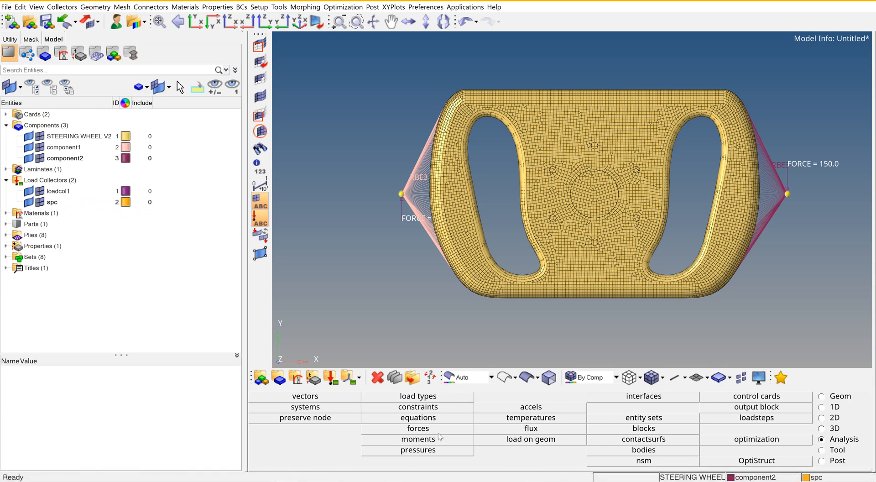
Create SPC constraints with dof1 to dof6 fixed at 0 on the node loops of the six small holes around the steering wheel's centre.
left_click(434, 407)
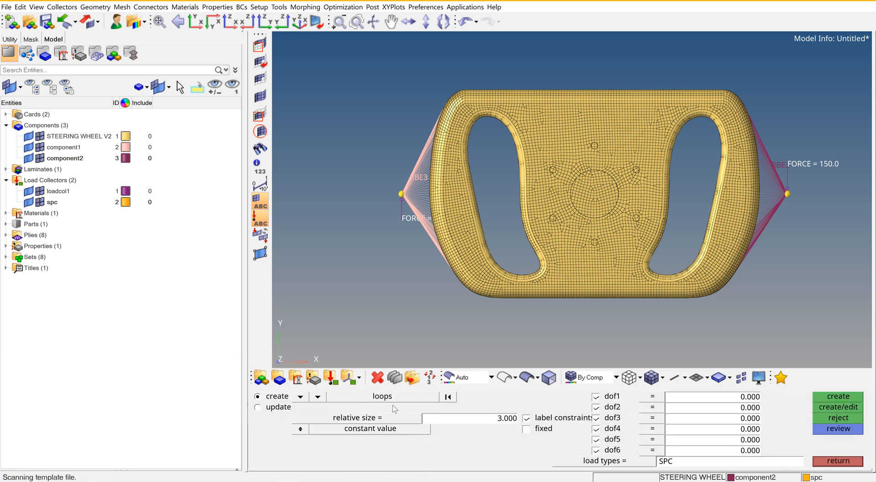
left_click(317, 396)
left_click(304, 406)
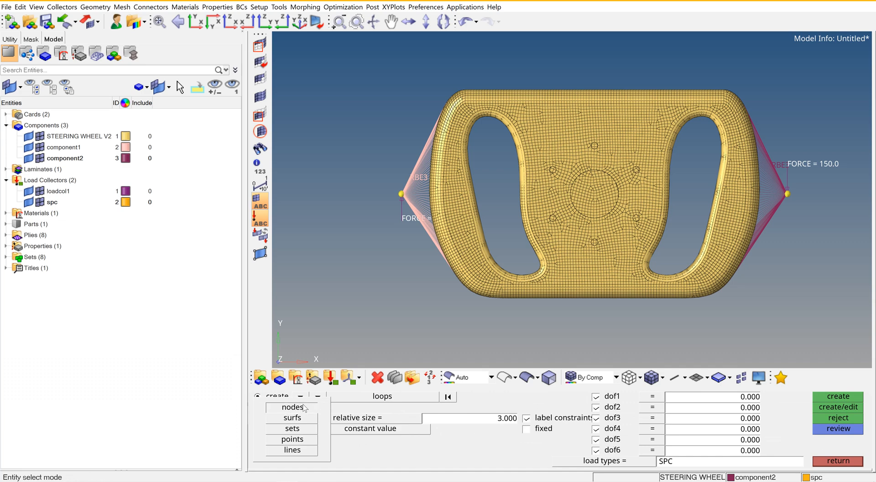
left_click(317, 396)
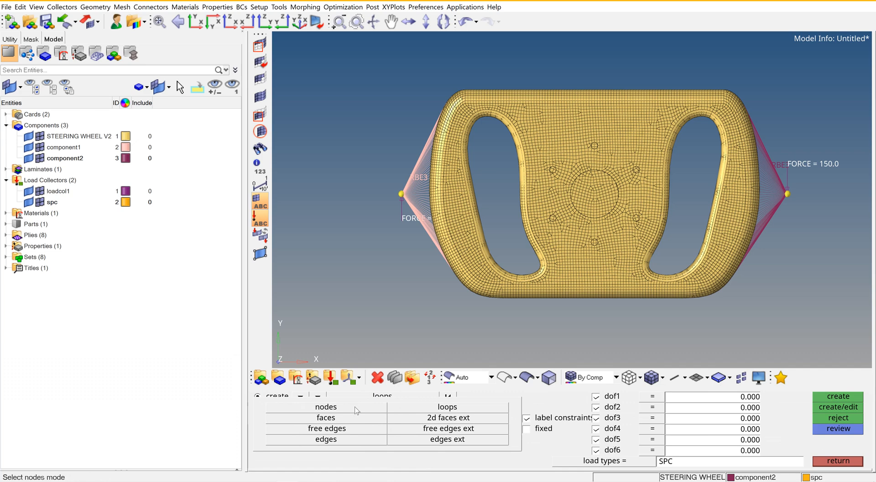
left_click(447, 408)
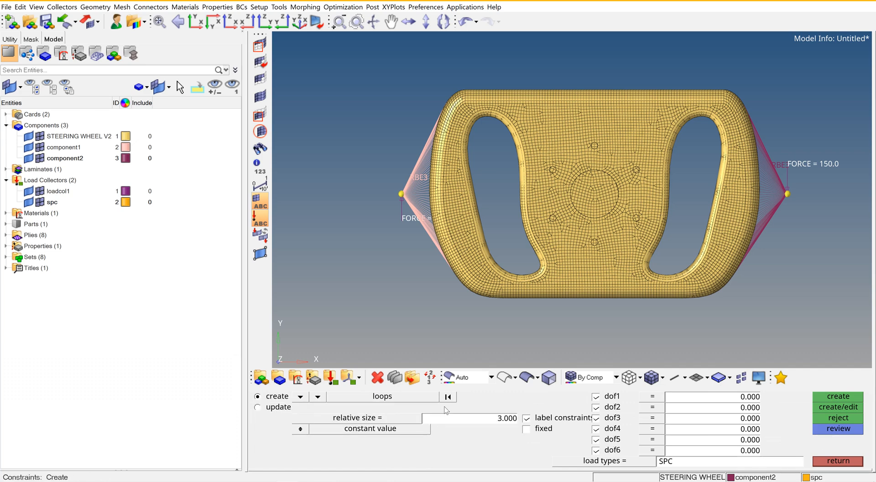
scroll(561, 158, "up", 3)
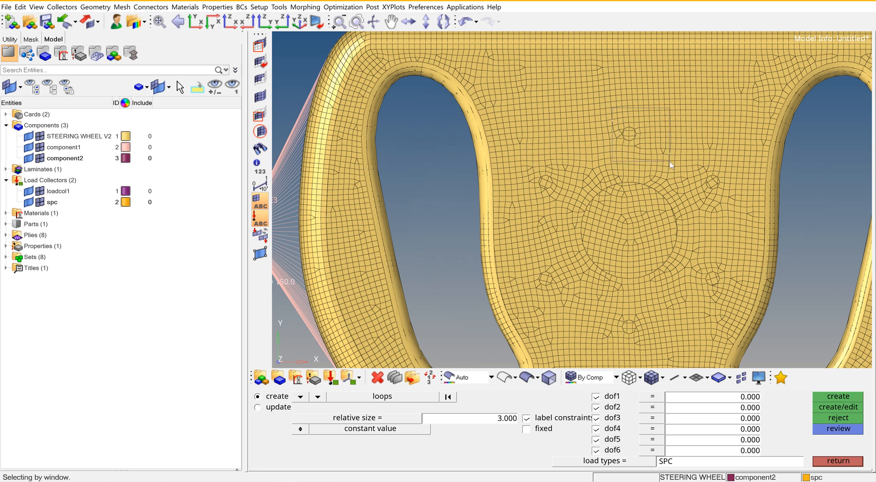
left_click(629, 133)
left_click(712, 183)
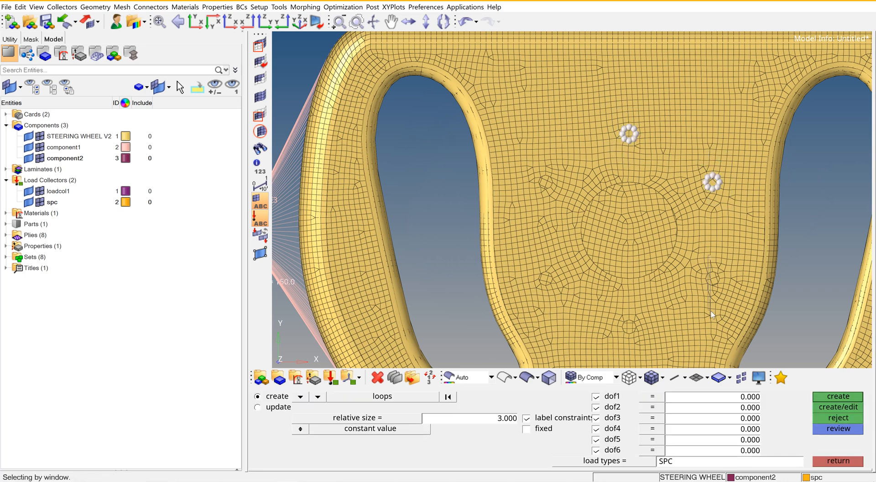
left_click(702, 279)
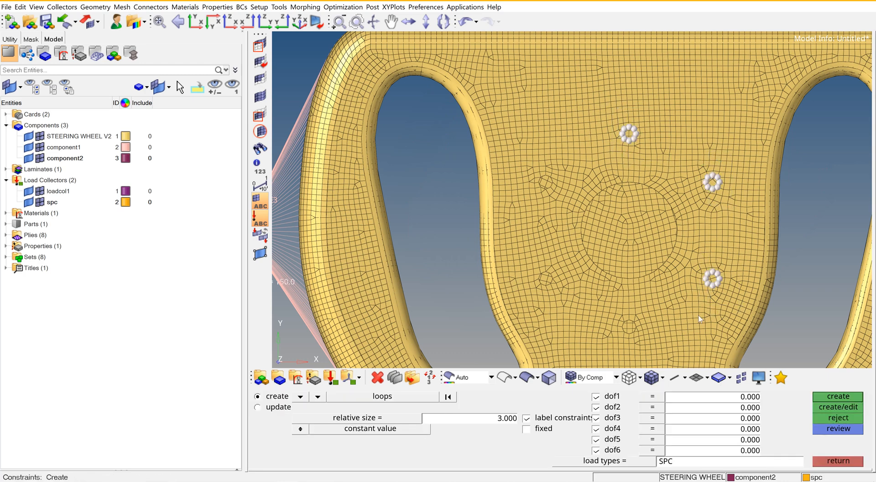
left_click(615, 310)
left_click(545, 292)
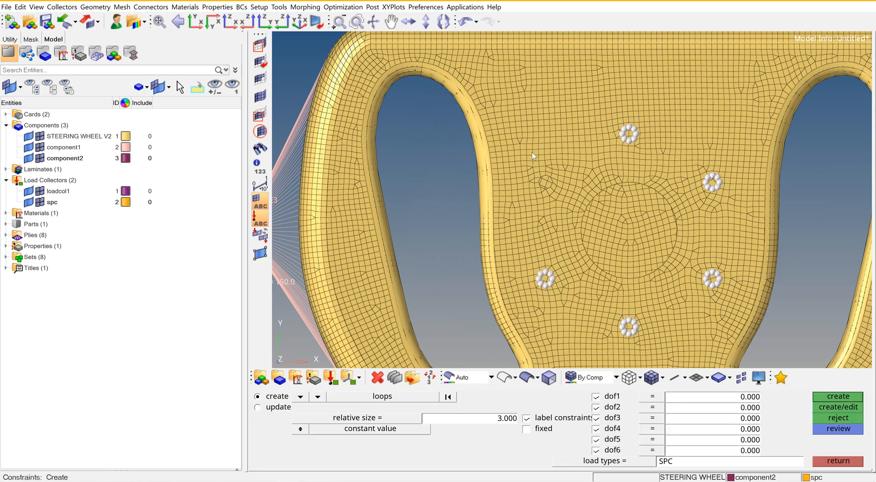
left_click(544, 177)
left_click(846, 396)
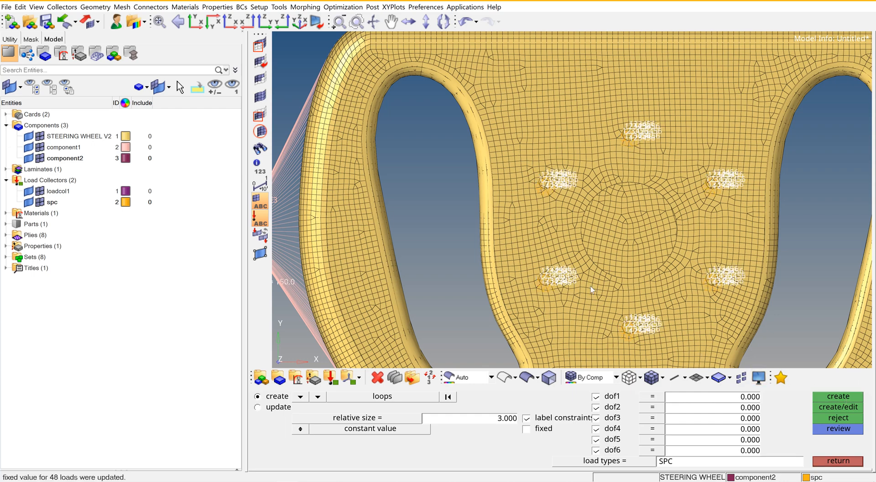
scroll(546, 280, "up", 8)
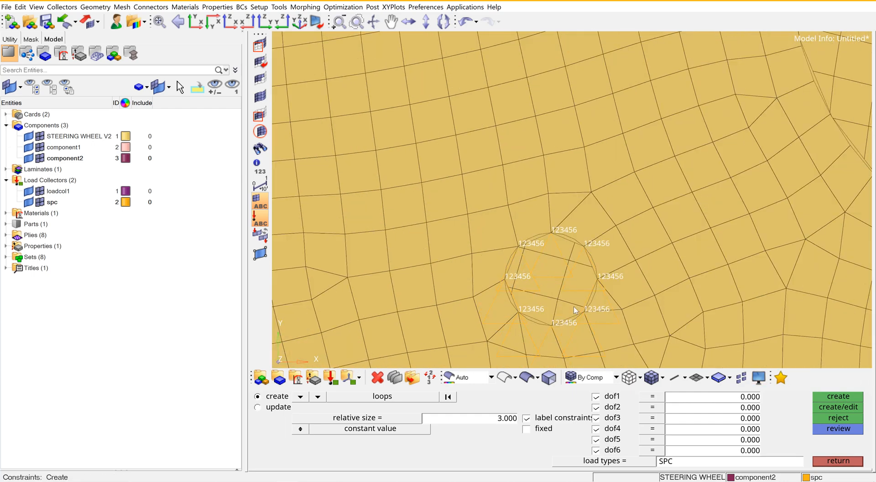
scroll(589, 273, "down", 10)
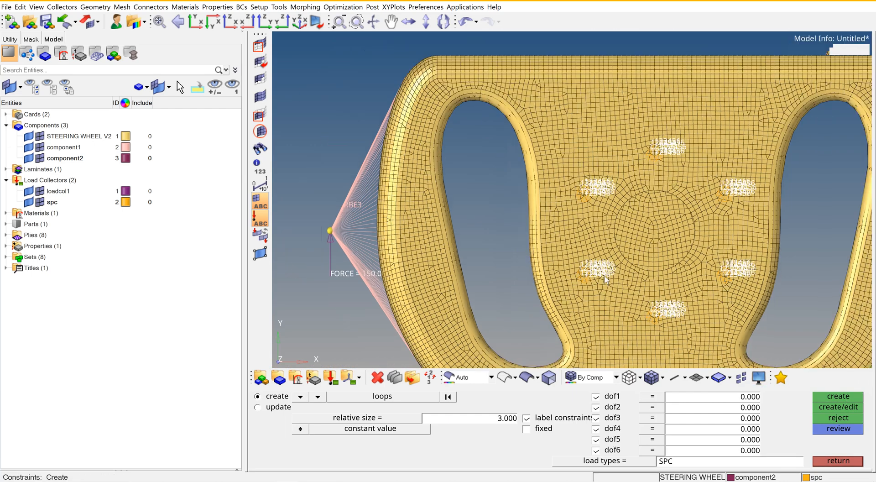
left_click(852, 462)
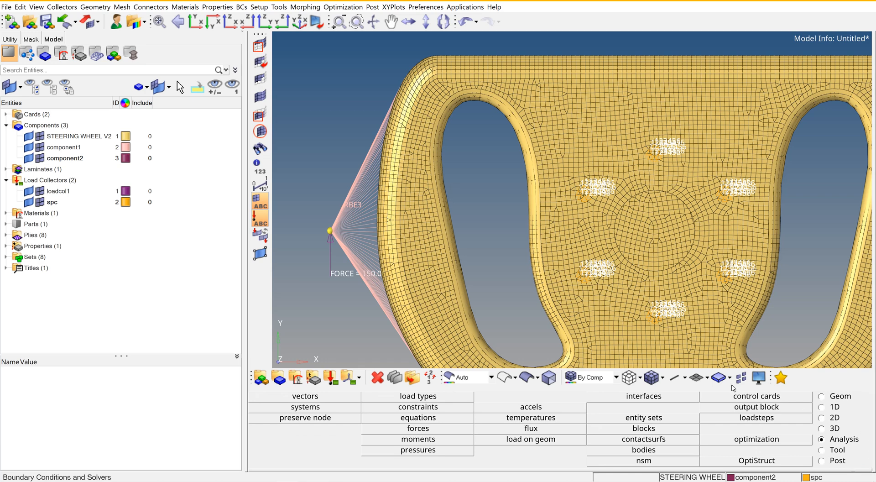
Create the linear static load step ls 1 with spc as its SPC and loadcol1 as its LOAD.
left_click(195, 21)
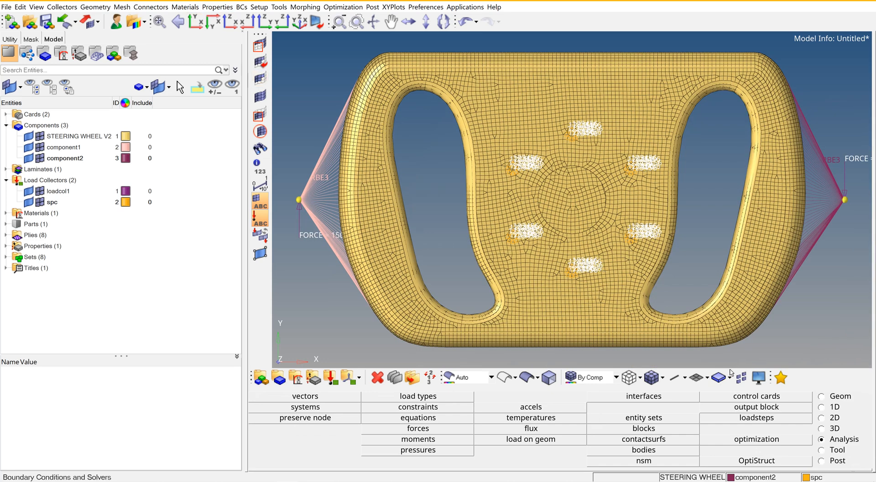
left_click(795, 418)
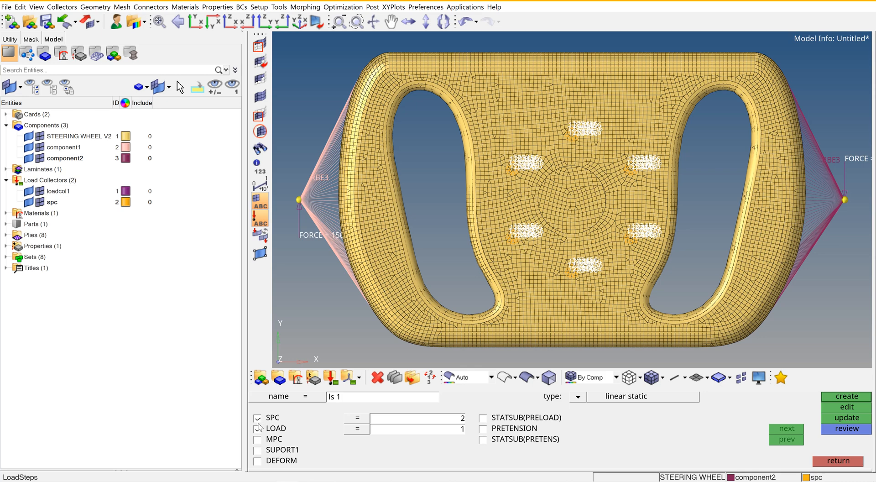
left_click(356, 424)
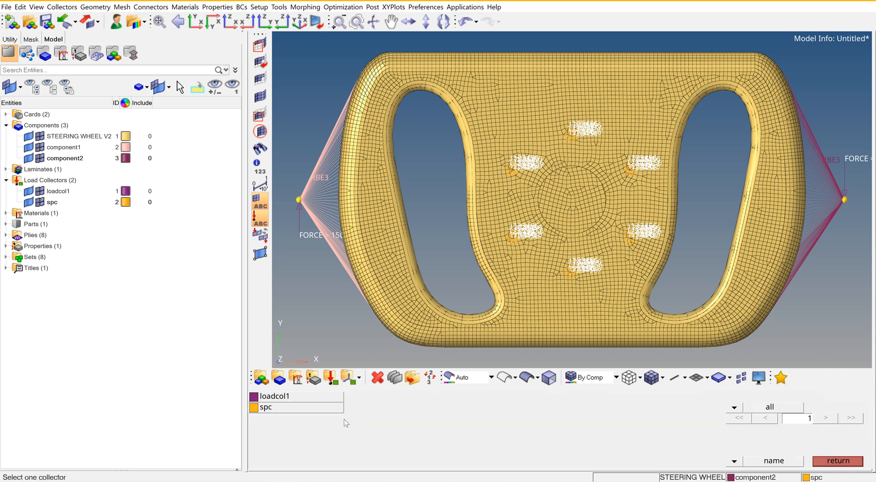
left_click(303, 410)
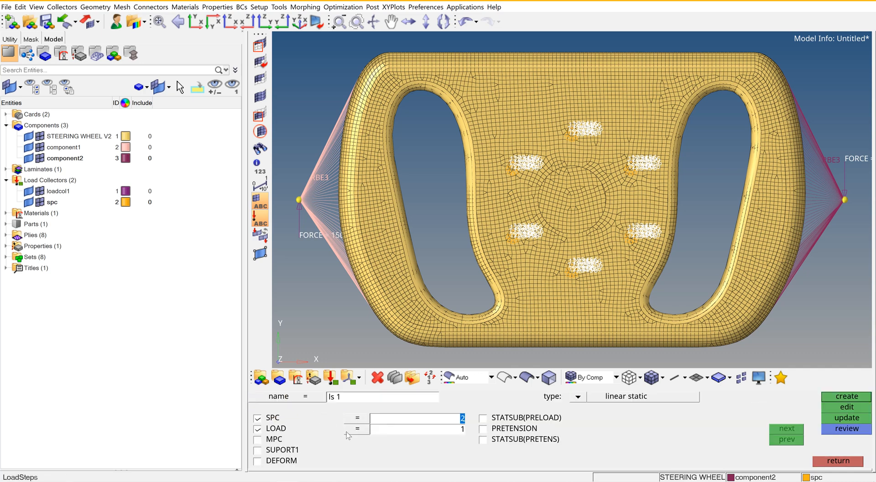
left_click(357, 429)
left_click(302, 400)
left_click(855, 398)
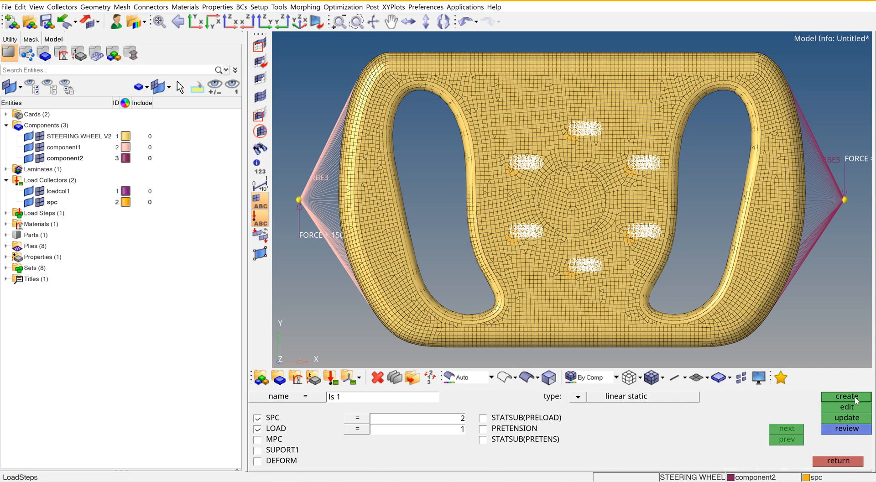
left_click(5, 213)
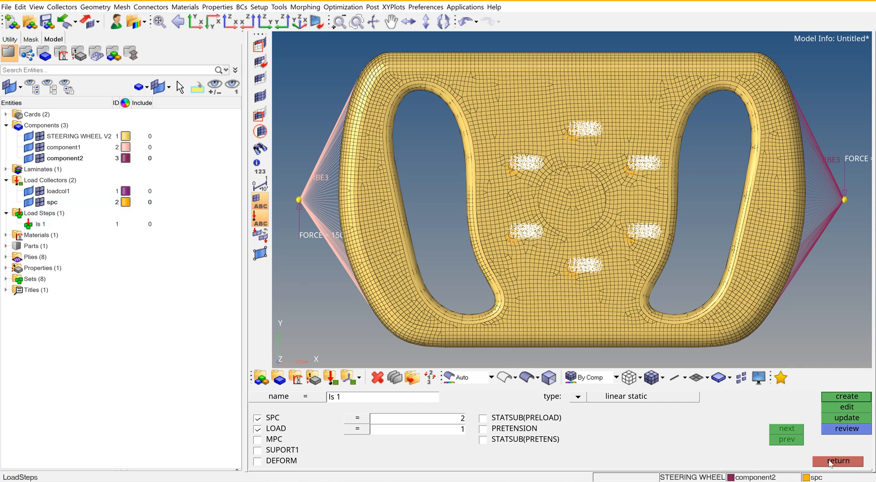
left_click(831, 461)
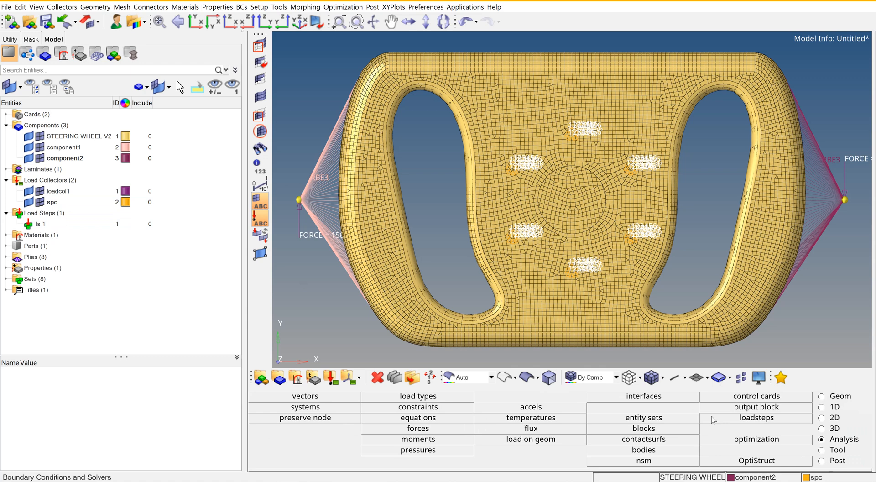
Enable the CSTRAIN and CSTRESS composite outputs in the GLOBAL_OUTPUT_REQUEST control card.
left_click(764, 398)
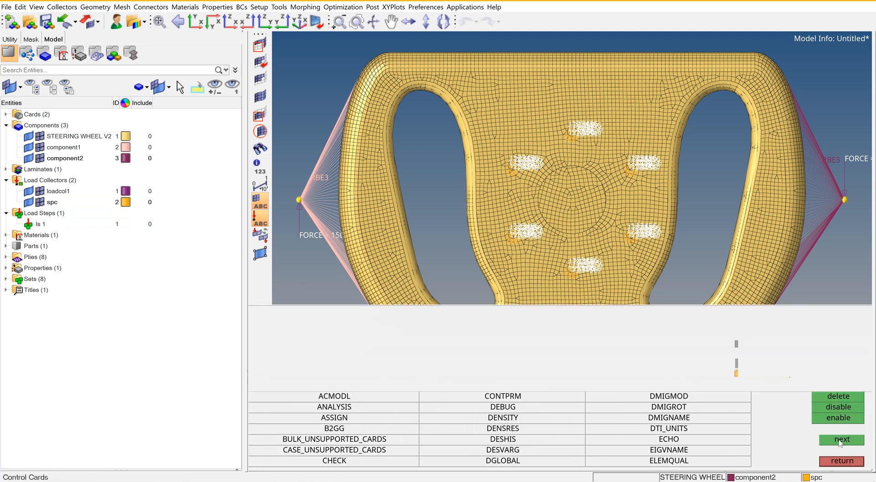
left_click(840, 439)
left_click(356, 429)
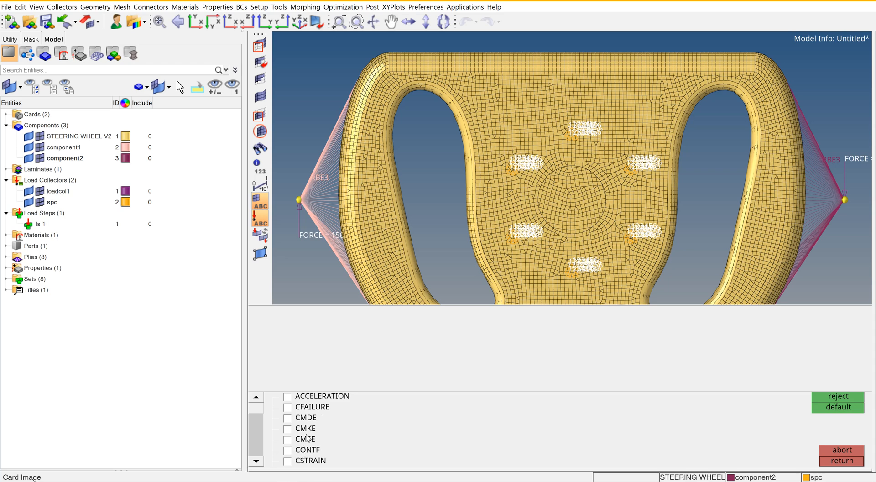
left_click(288, 461)
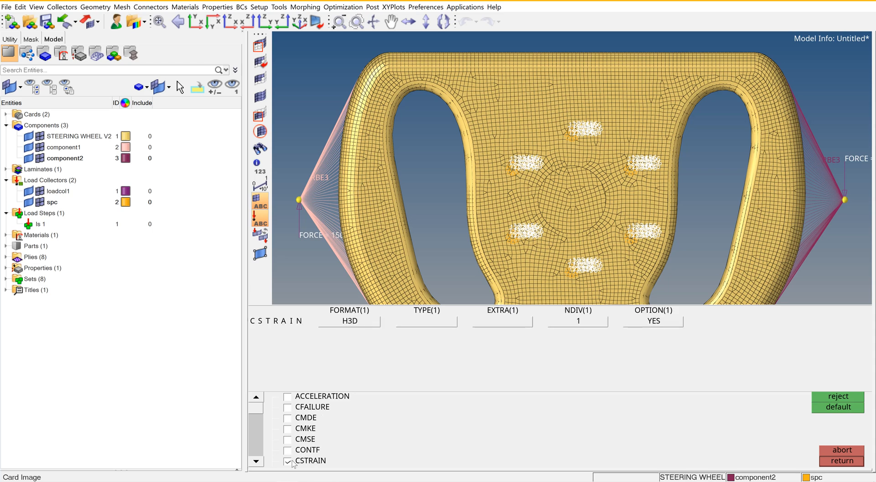
left_click(256, 460)
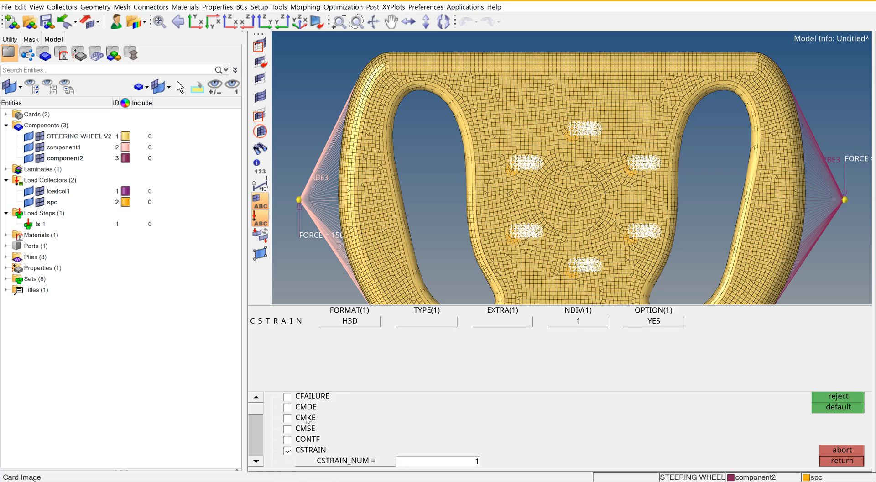
left_click(256, 461)
left_click(288, 461)
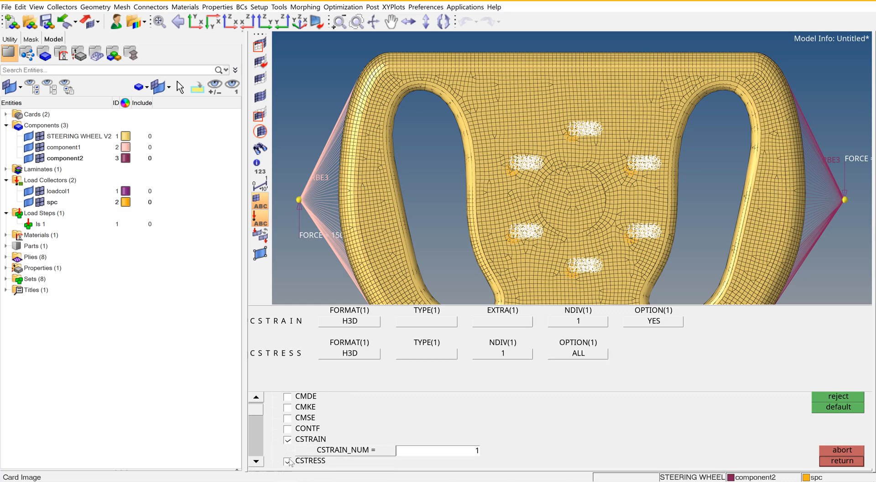
Set the format of both the CSTRAIN and CSTRESS outputs to H3D and leave the control cards.
left_click(361, 321)
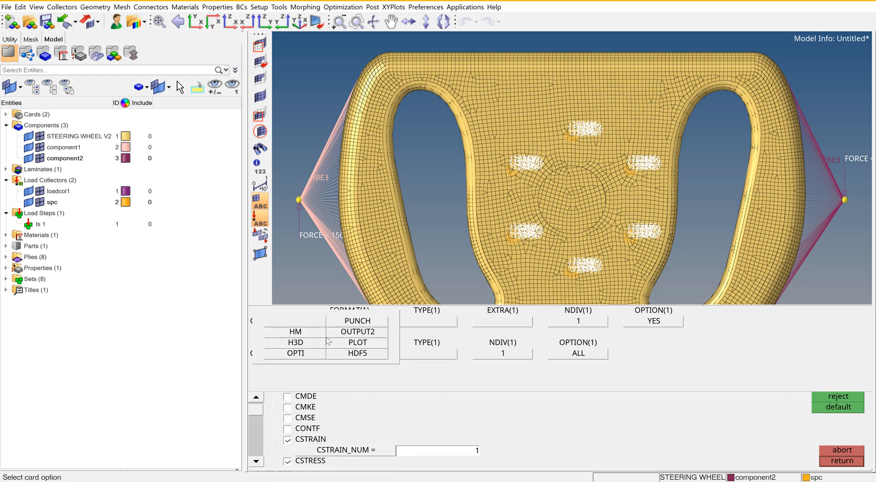
left_click(294, 342)
left_click(355, 355)
left_click(297, 354)
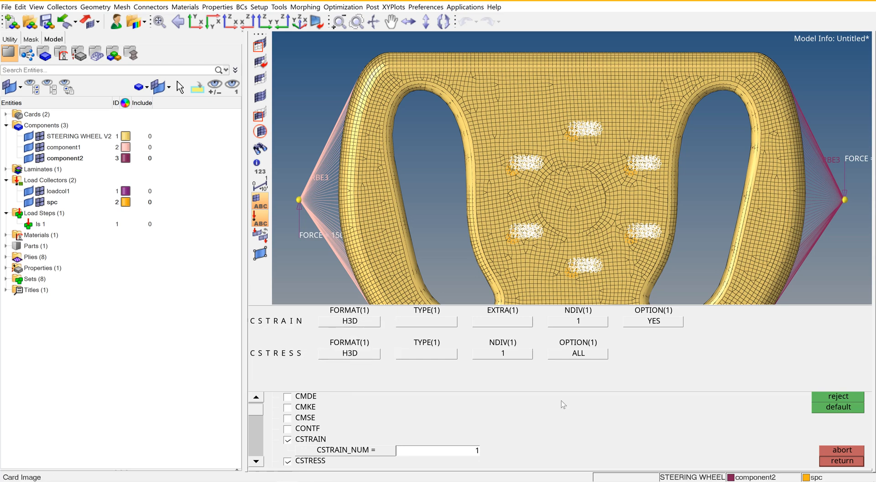
left_click(841, 461)
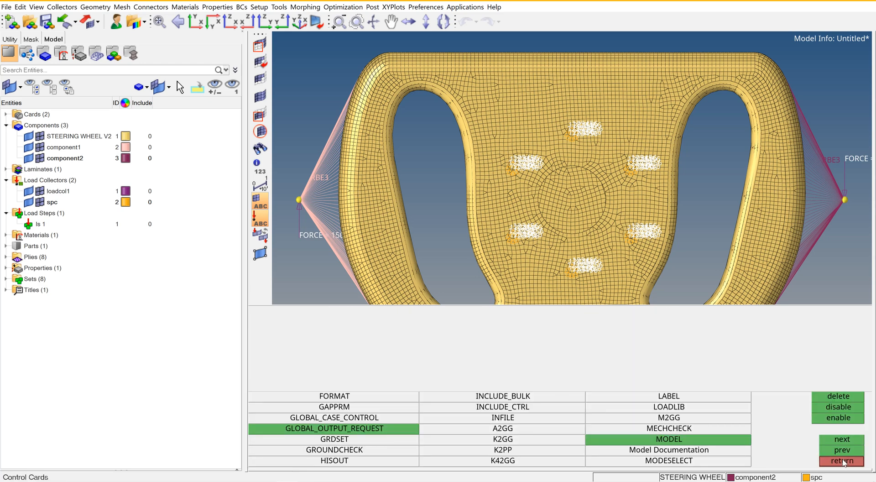
left_click(843, 461)
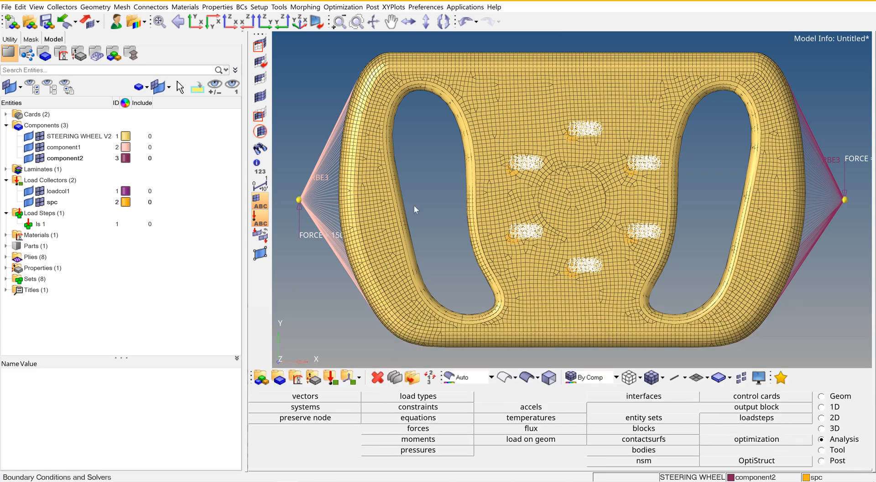
left_click(768, 464)
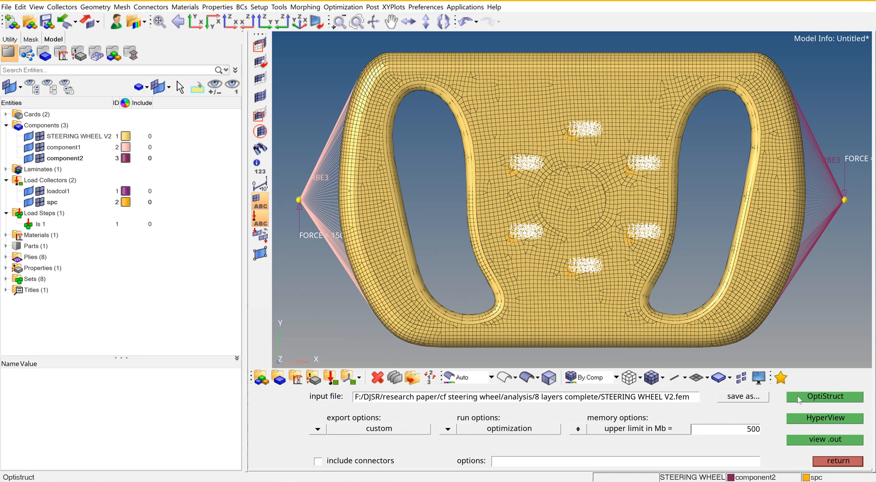
left_click(833, 461)
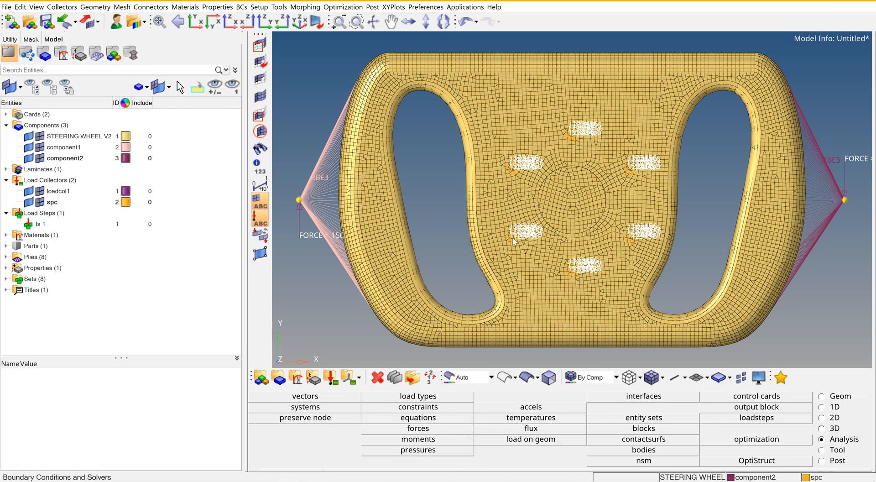
Color the elements by property and display composite layers with fiber direction, examining them around the steering wheel's central circle.
left_click(620, 377)
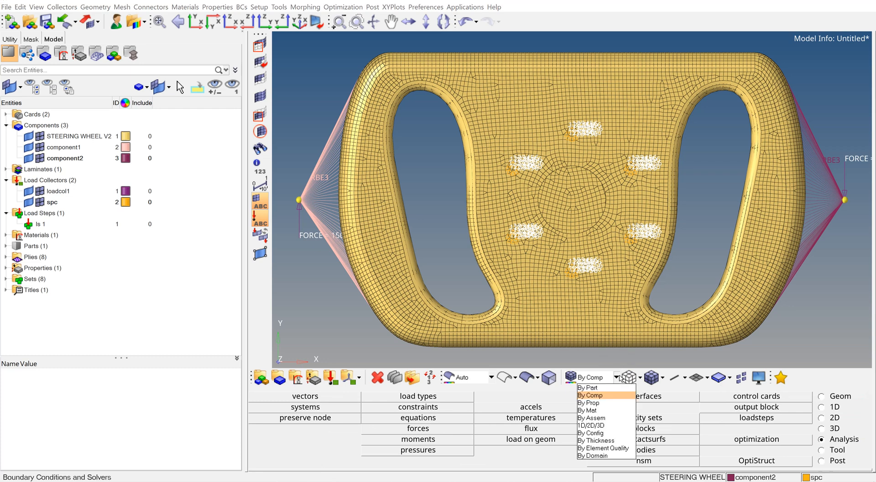
left_click(599, 403)
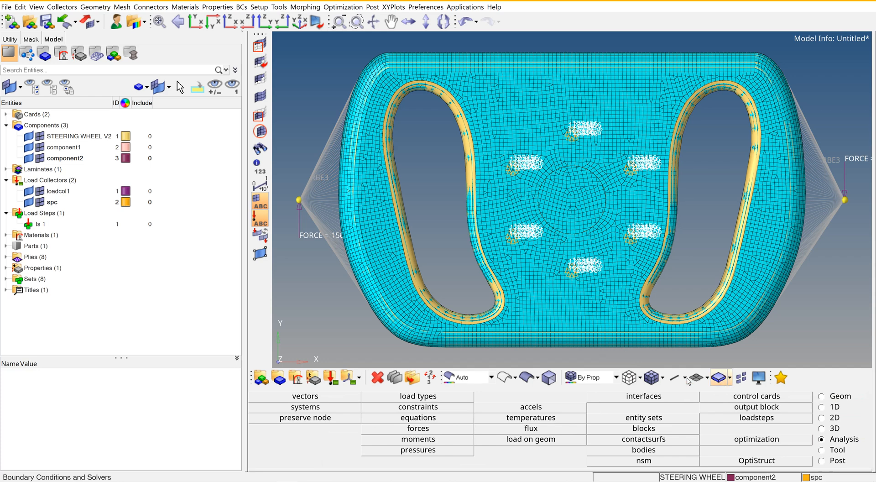
left_click(730, 378)
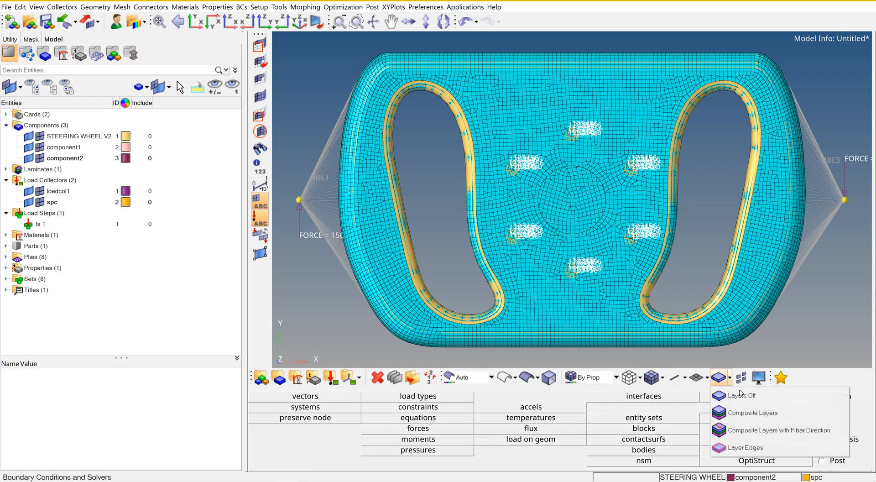
left_click(756, 430)
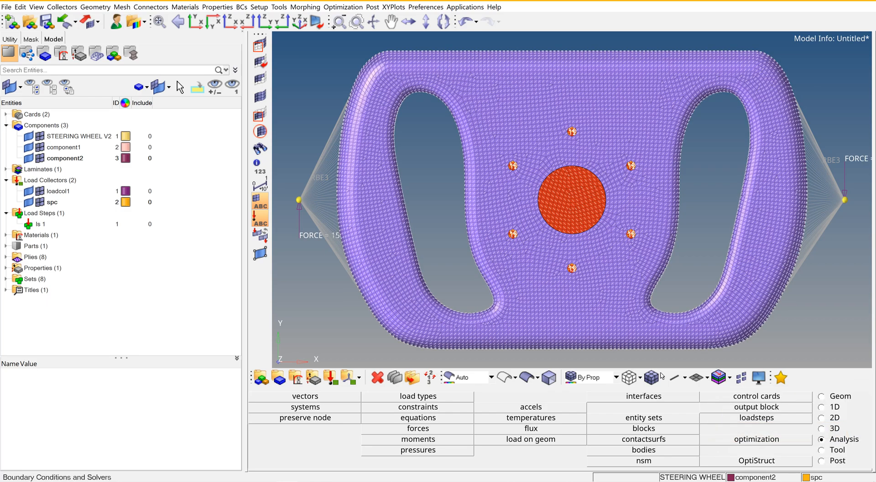
scroll(571, 232, "up", 5)
scroll(571, 232, "up", 1)
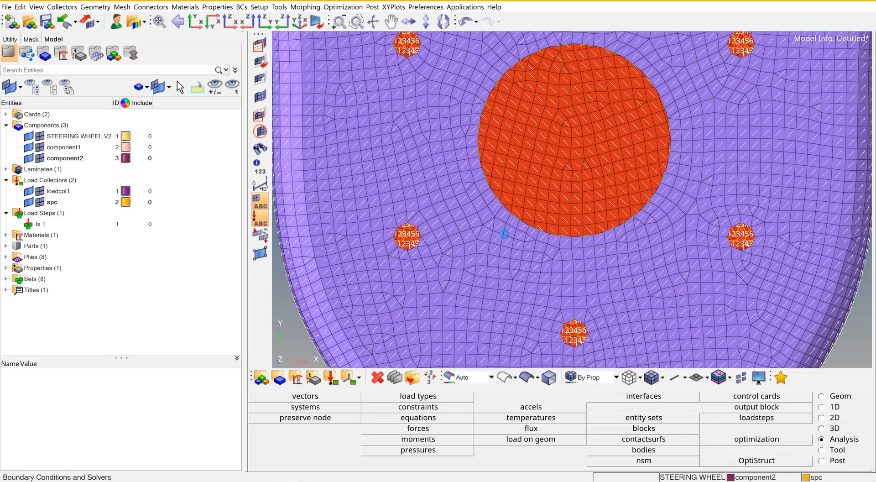
left_click_drag(505, 232, 512, 267, "ctrl")
scroll(523, 257, "up", 2)
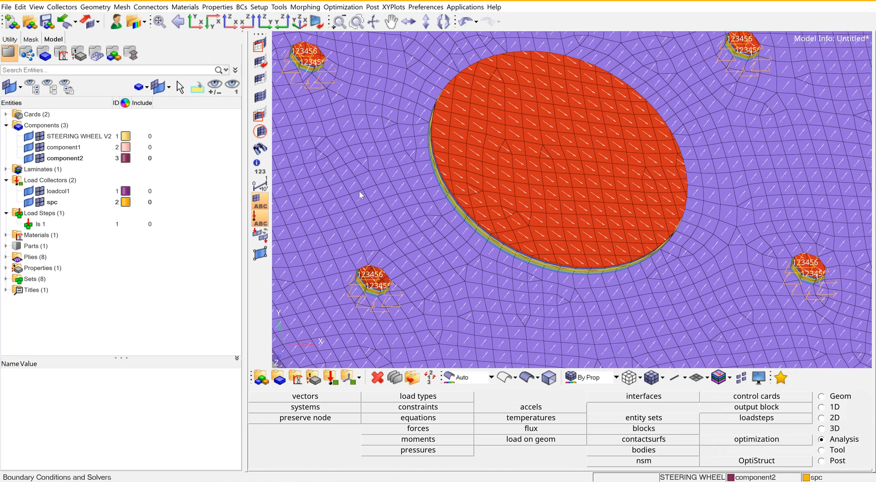
Hide the geometry of the STEERING WHEEL V2 component and list the plies to compare with the layers at the central circle's edge.
left_click(39, 136)
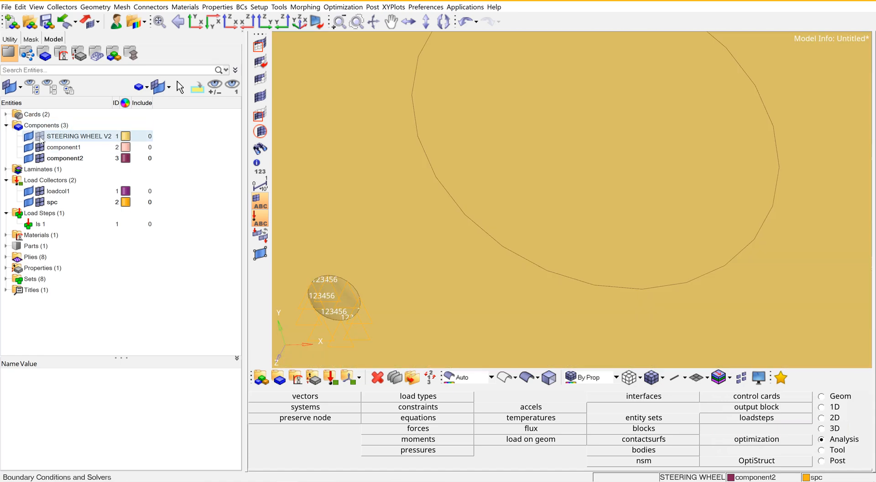
left_click(39, 136)
left_click(28, 136)
scroll(447, 201, "up", 5)
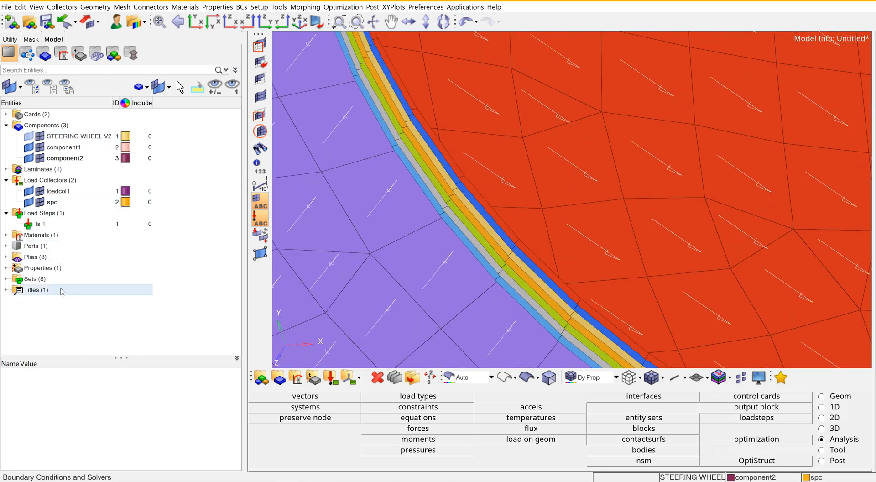
left_click(6, 256)
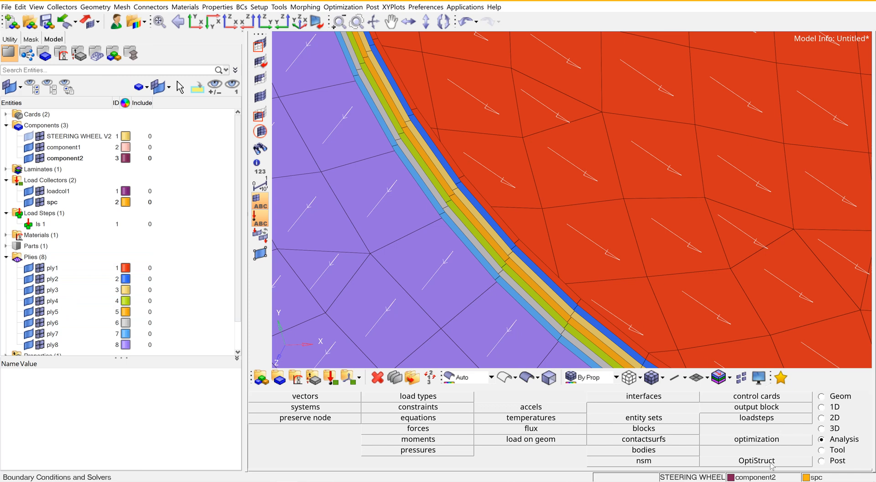
Turn off the composite layer display, color the elements by component and show the whole model in the XY view.
left_click(730, 378)
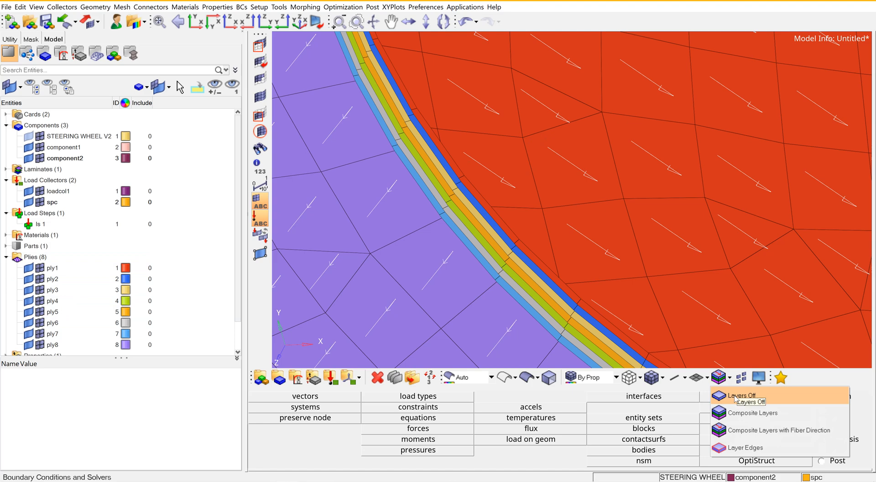
left_click(734, 397)
left_click(617, 376)
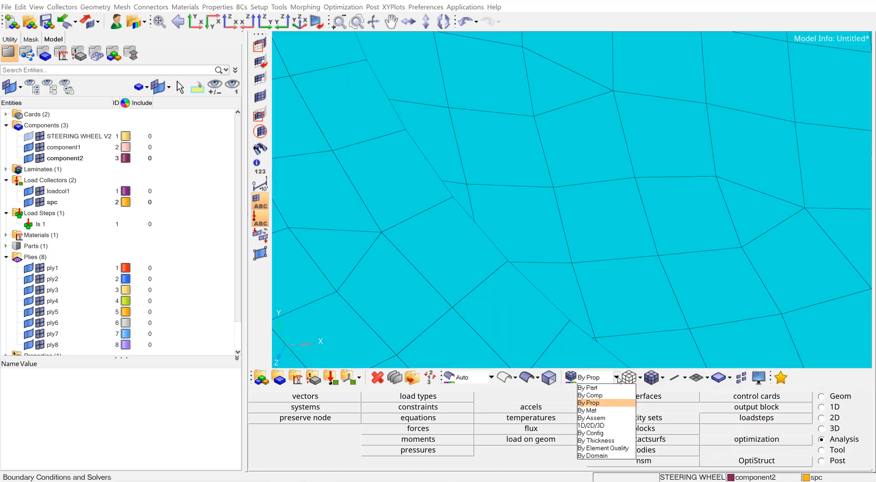
left_click(589, 395)
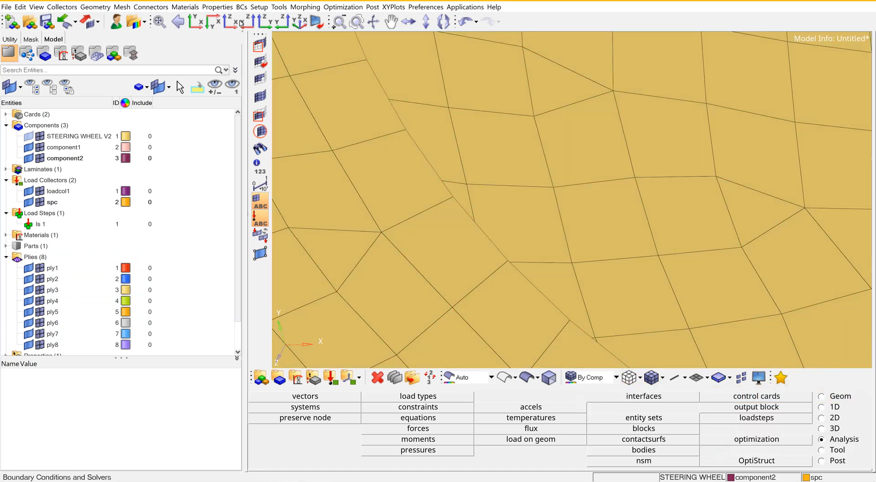
left_click(195, 22)
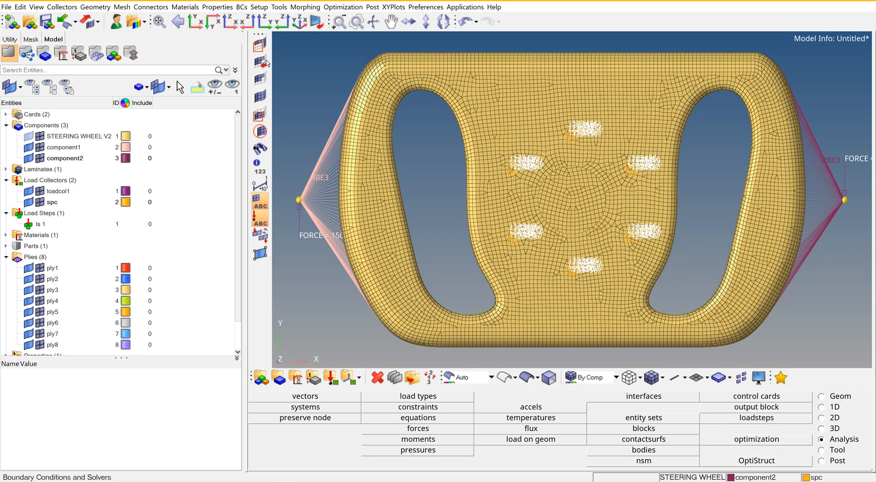
Run the OptiStruct solver on STEERING WHEEL V2.fem, overwriting the existing input file.
left_click(775, 460)
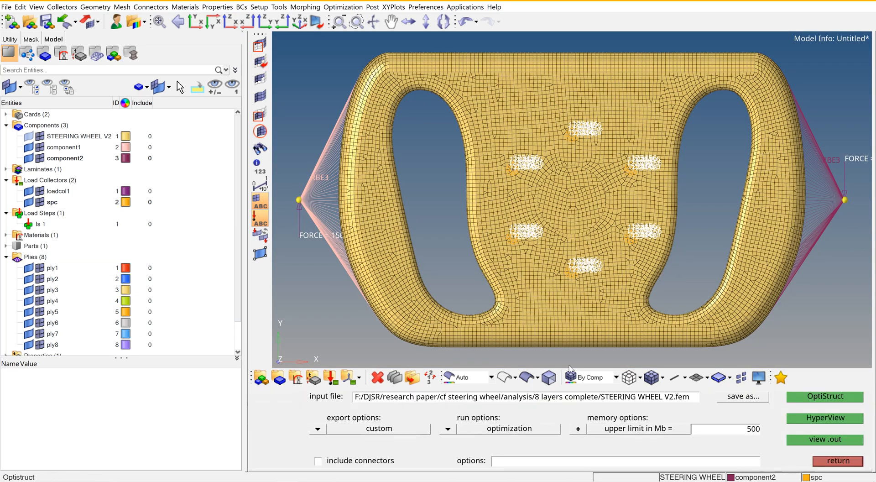
left_click(804, 396)
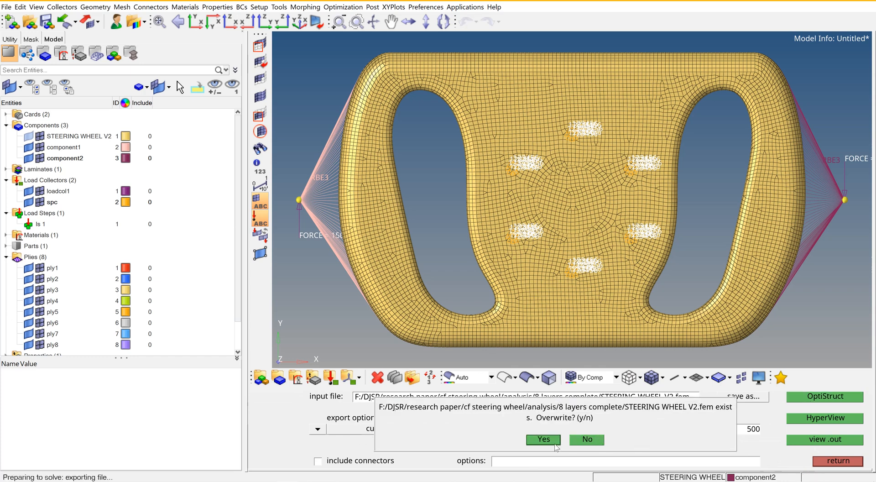
left_click(557, 445)
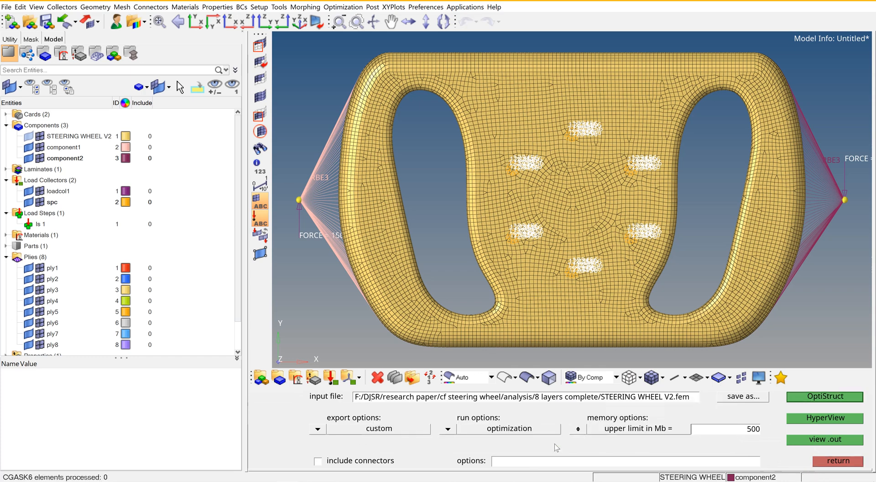